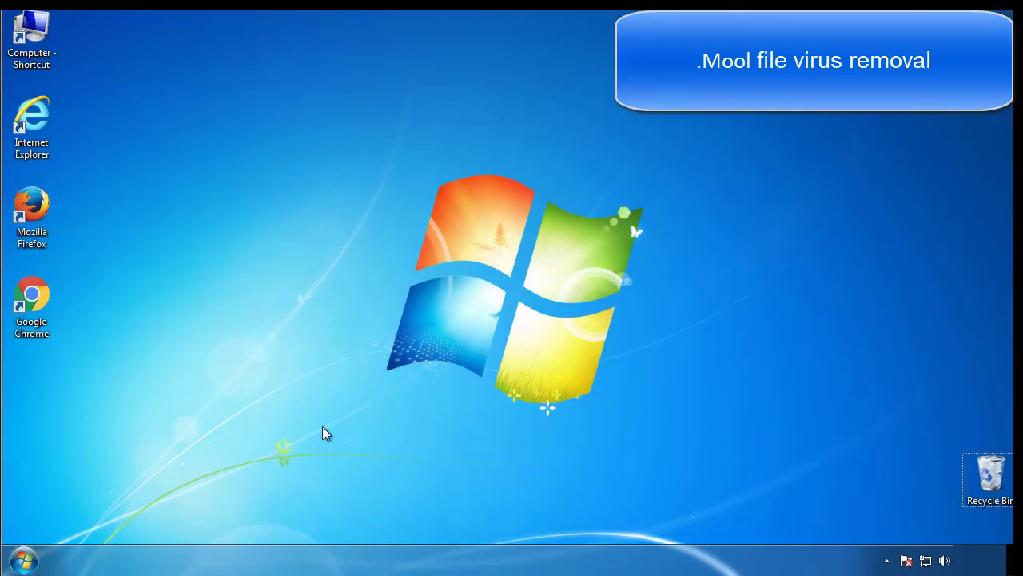
Enable Minimal Safe boot through msconfig and restart the computer into Safe Mode
{"action": "left_click", "coordinate": [24, 559]}
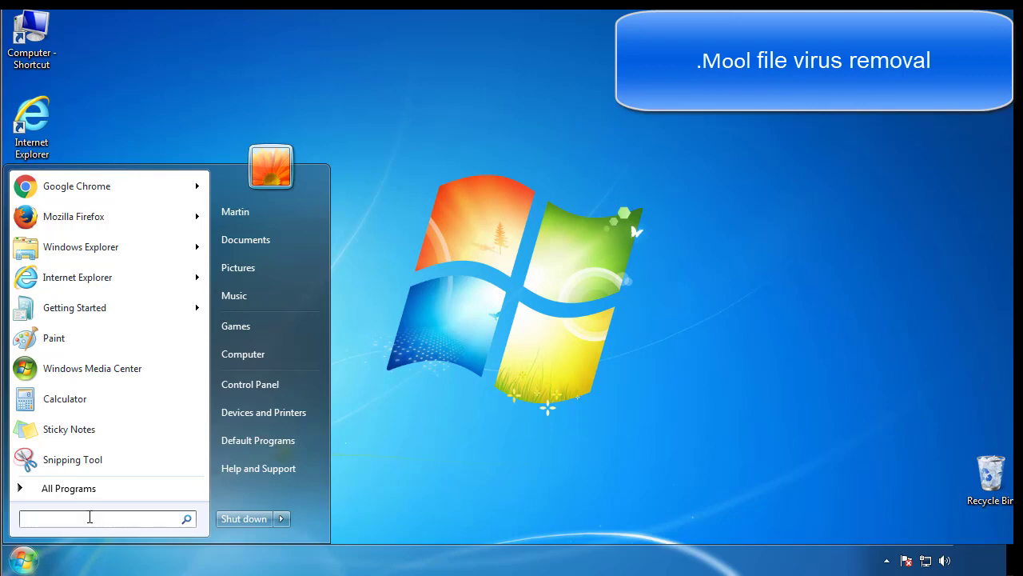
{"action": "type", "text": "msconfig"}
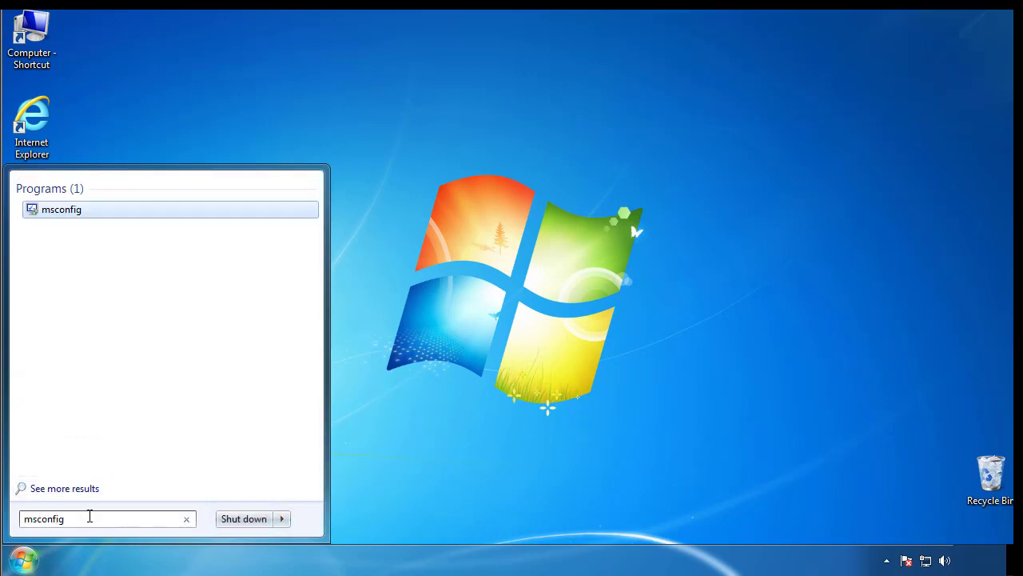
{"action": "key", "text": "Return"}
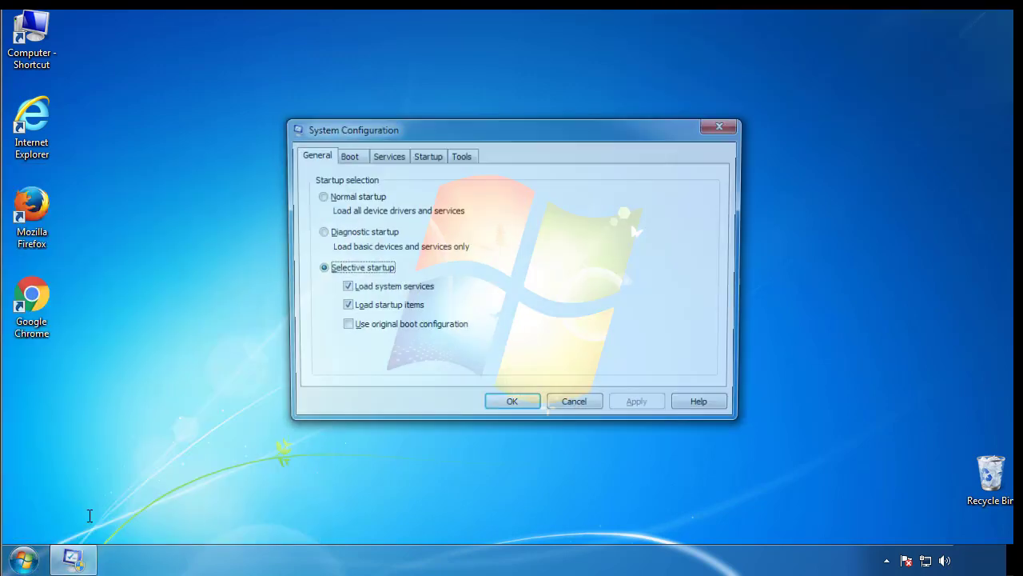
{"action": "left_click", "coordinate": [346, 155]}
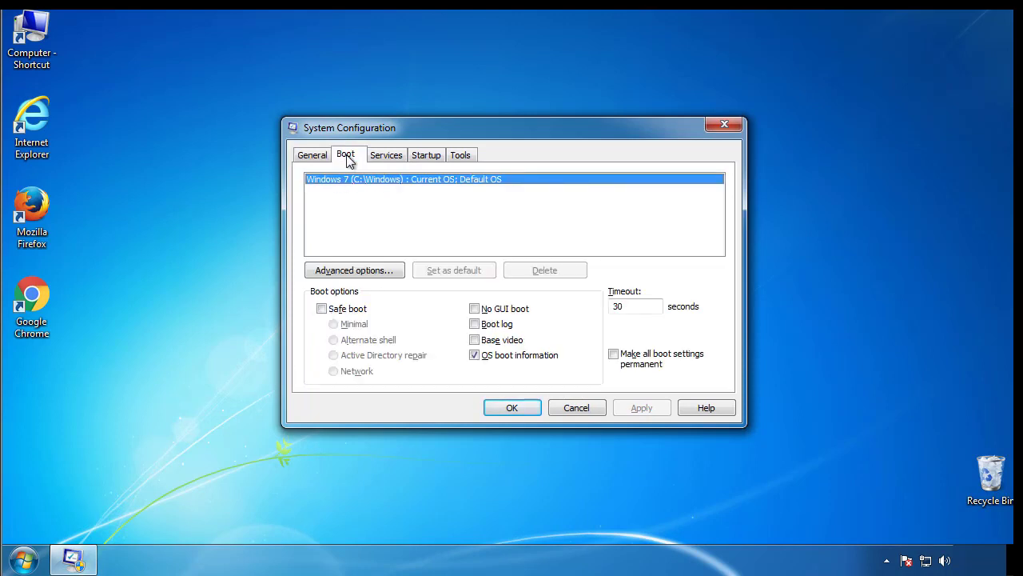
{"action": "left_click", "coordinate": [321, 309]}
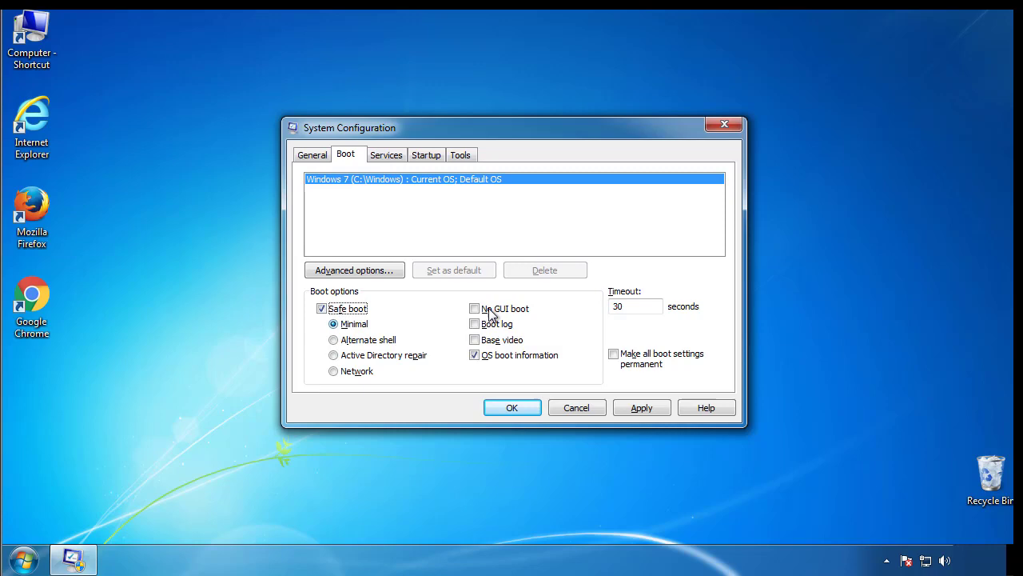
{"action": "left_click", "coordinate": [527, 411]}
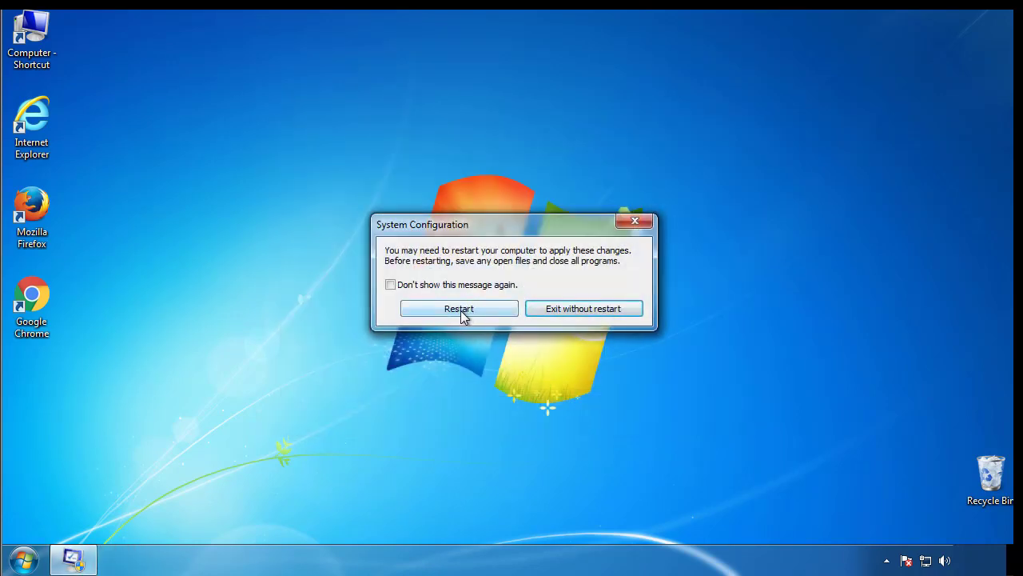
{"action": "left_click", "coordinate": [461, 312]}
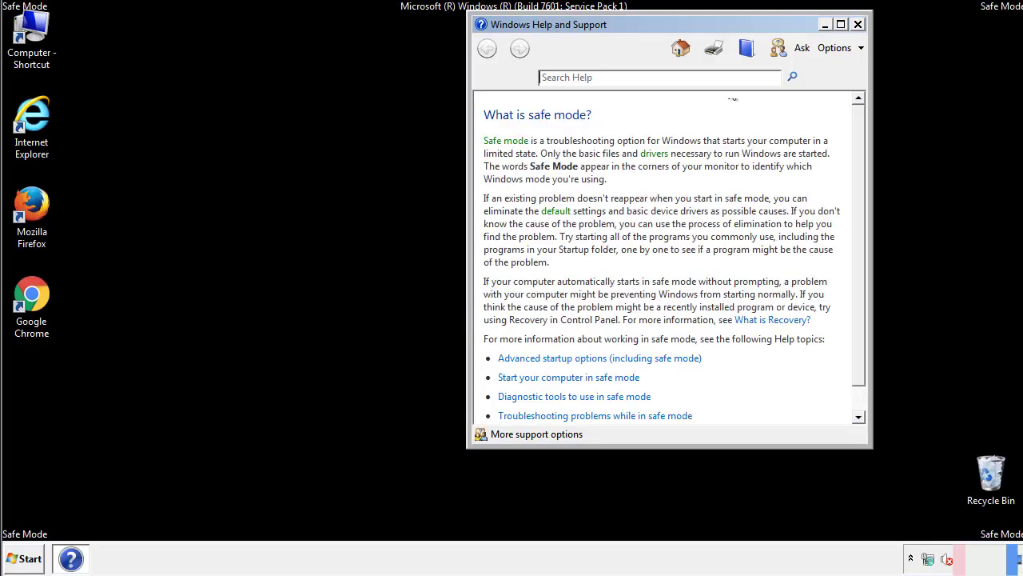
Close Safe Mode Help and set Folder Options to show hidden files, folders and drives
{"action": "left_click", "coordinate": [858, 24]}
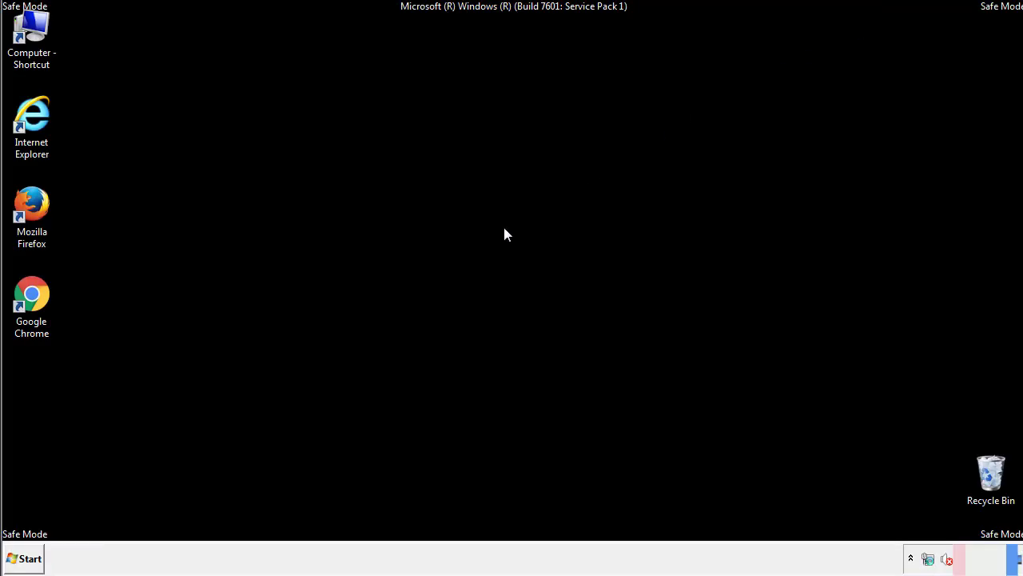
{"action": "left_click", "coordinate": [30, 557]}
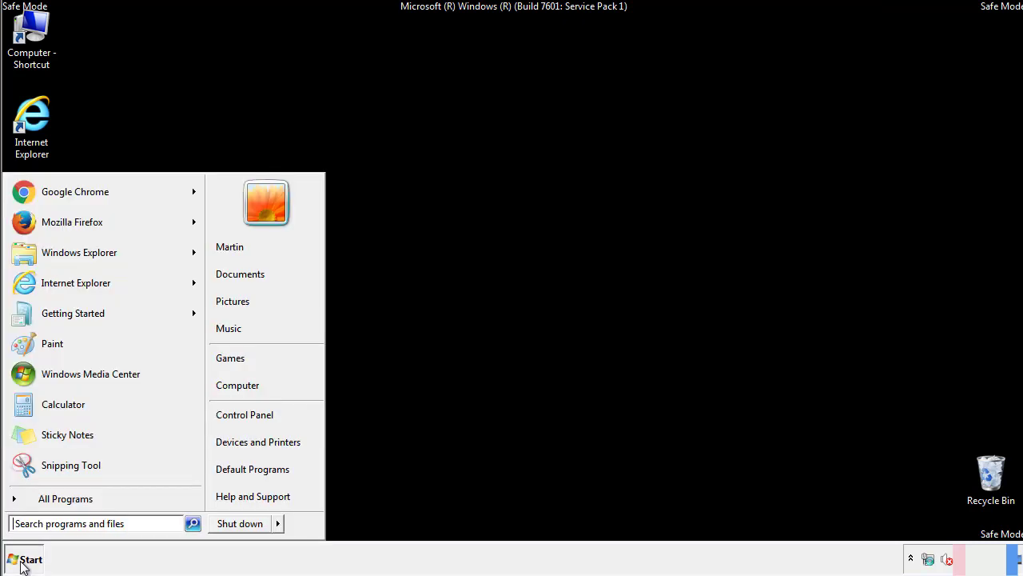
{"action": "left_click", "coordinate": [256, 413]}
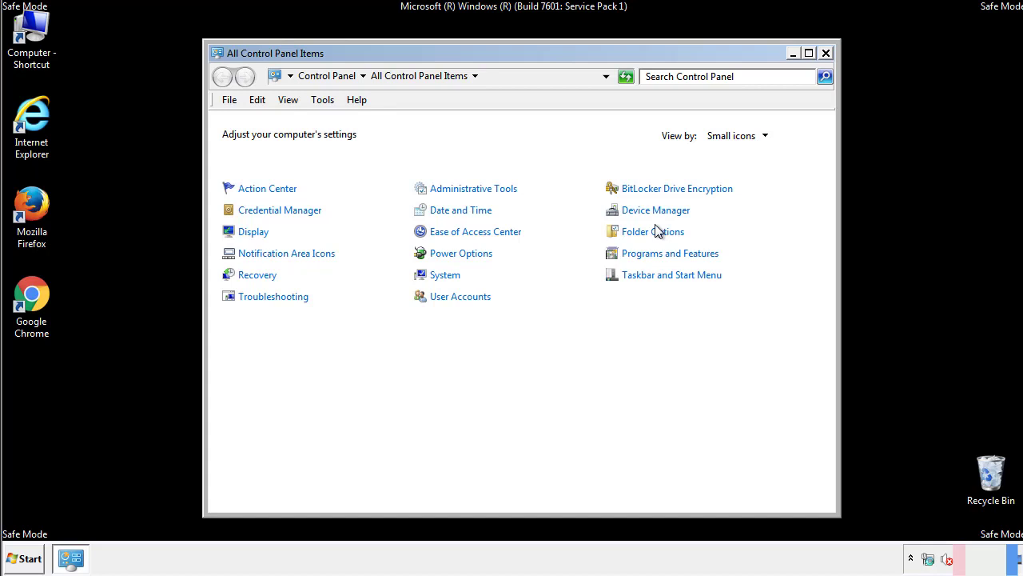
{"action": "left_click", "coordinate": [654, 232]}
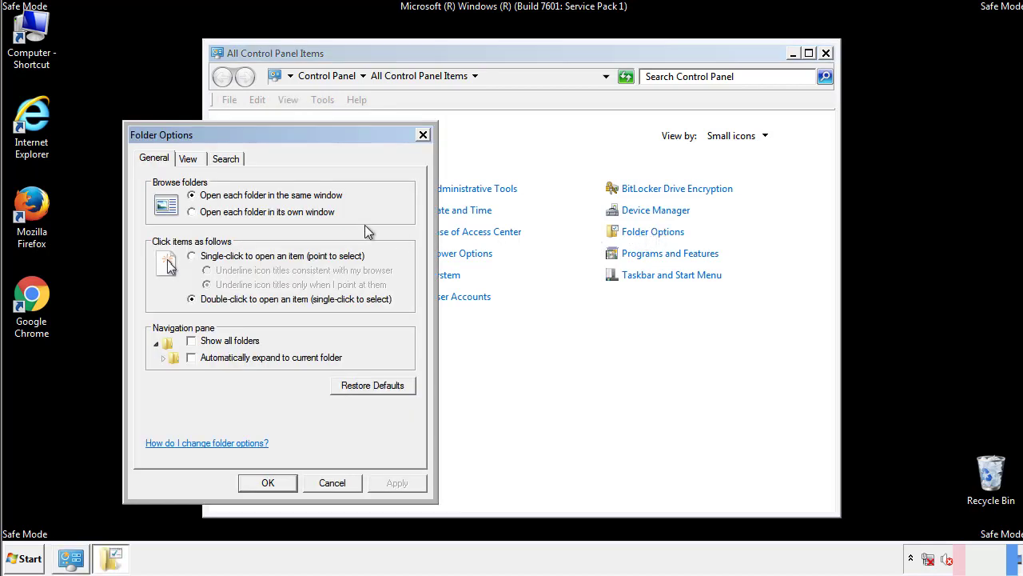
{"action": "left_click", "coordinate": [190, 160]}
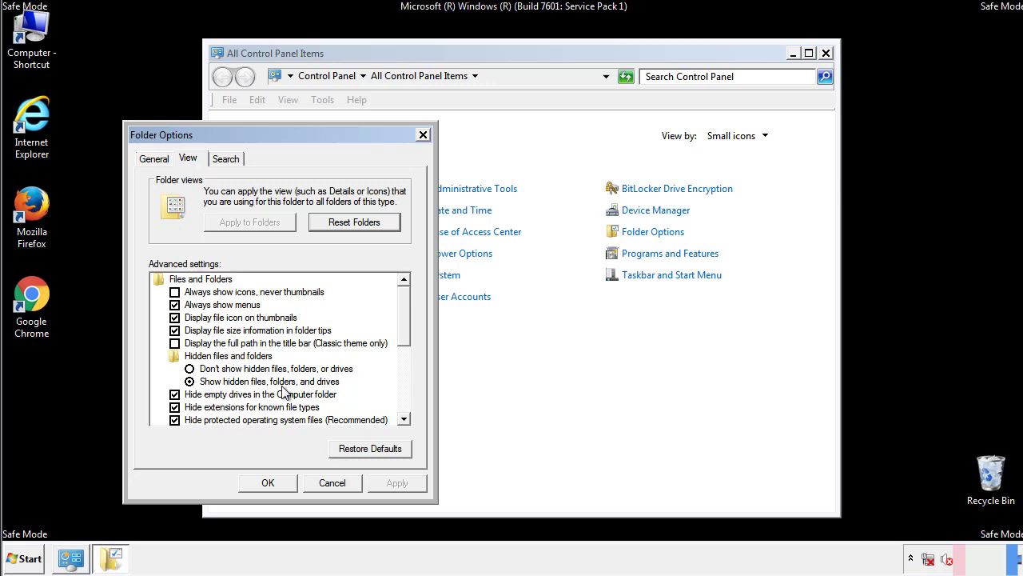
{"action": "left_click", "coordinate": [276, 482]}
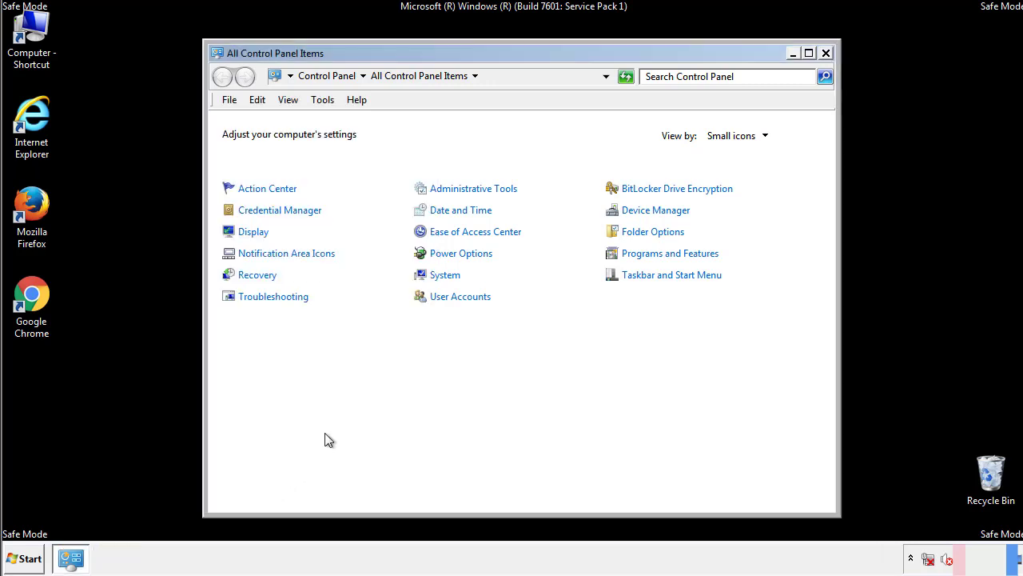
{"action": "left_click", "coordinate": [826, 52]}
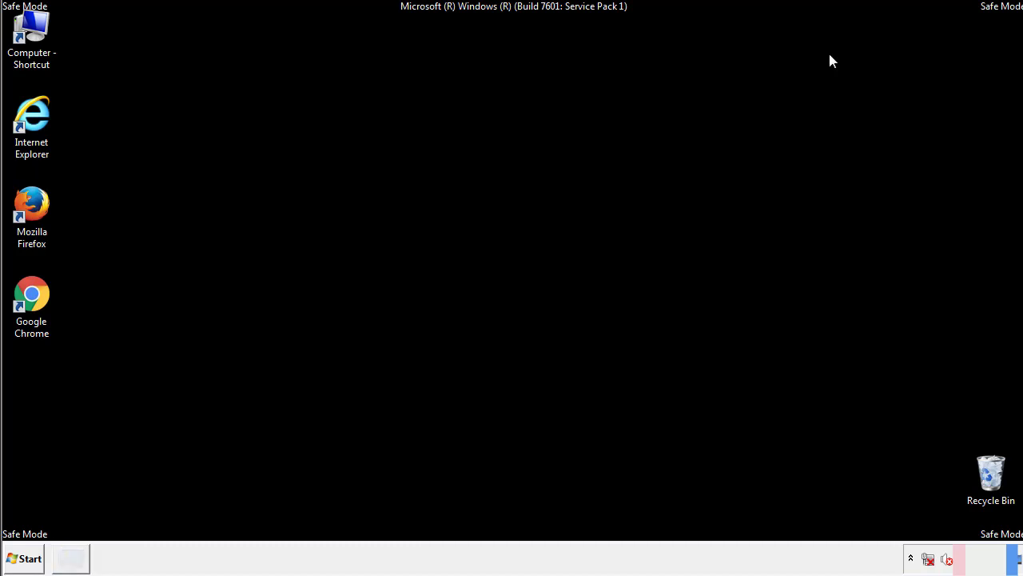
Browse from Computer through Local Disk (C:), Windows, System32 and drivers into etc
{"action": "double_click", "coordinate": [41, 28]}
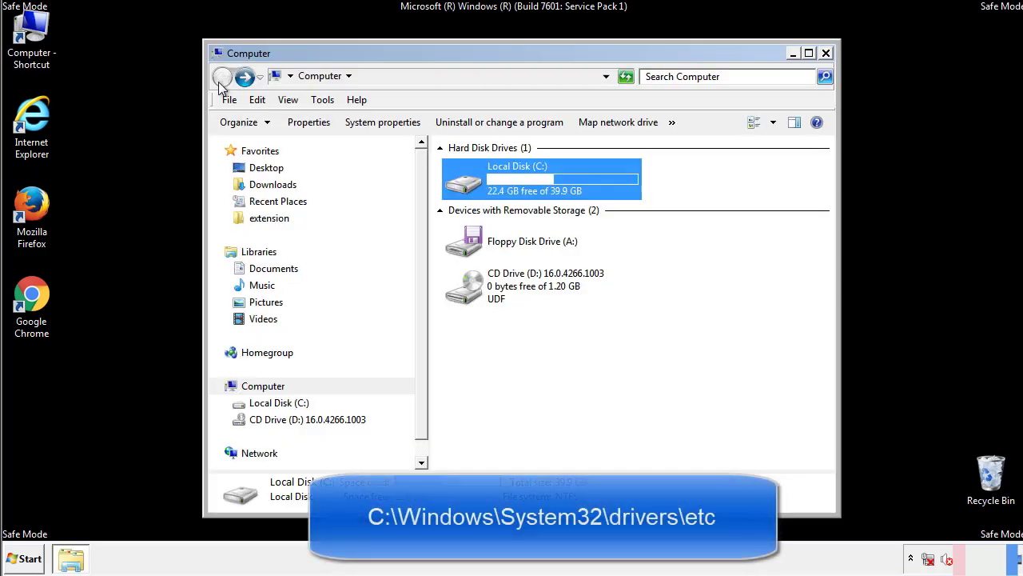
{"action": "double_click", "coordinate": [461, 181]}
{"action": "left_click", "coordinate": [467, 294]}
{"action": "double_click", "coordinate": [466, 295]}
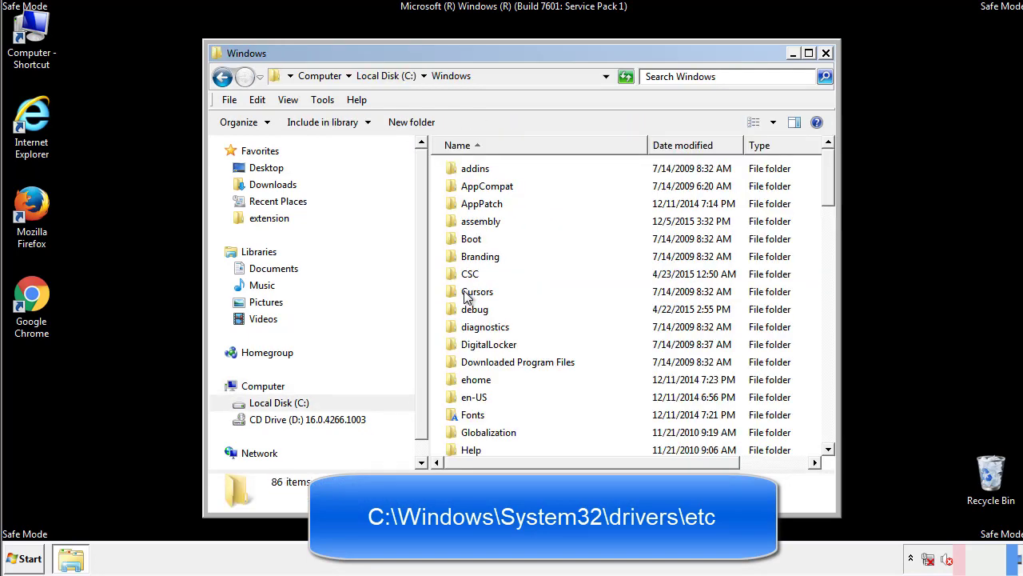
{"action": "scroll", "coordinate": [472, 361], "scroll_direction": "down", "scroll_amount": 2}
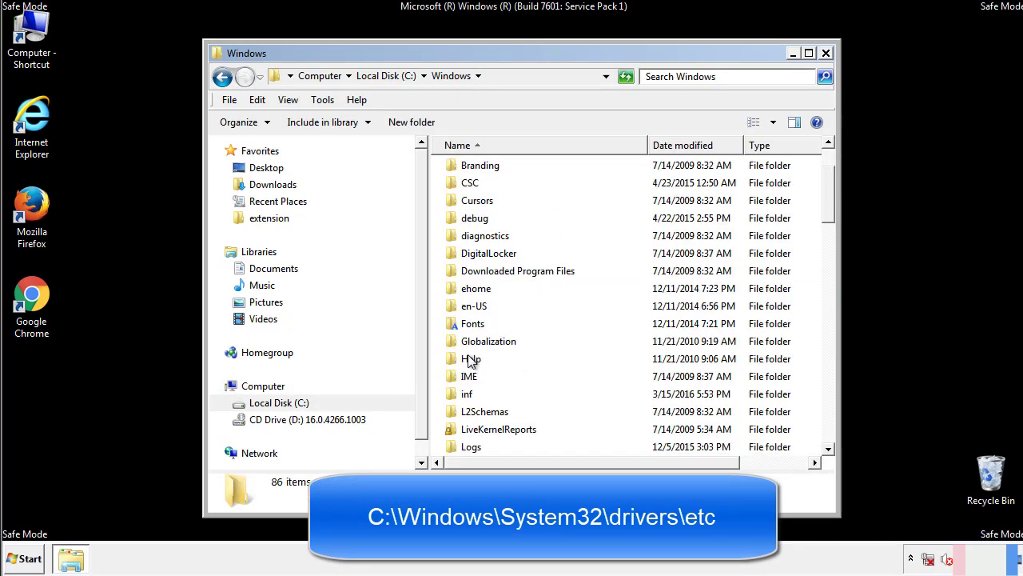
{"action": "scroll", "coordinate": [471, 361], "scroll_direction": "down", "scroll_amount": 7}
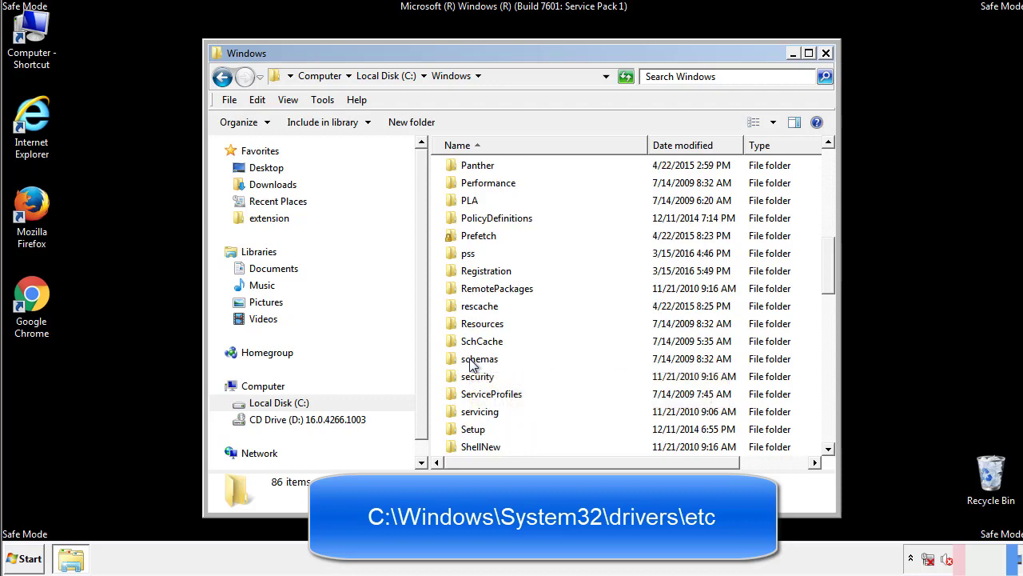
{"action": "scroll", "coordinate": [472, 361], "scroll_direction": "down", "scroll_amount": 2}
{"action": "double_click", "coordinate": [485, 412]}
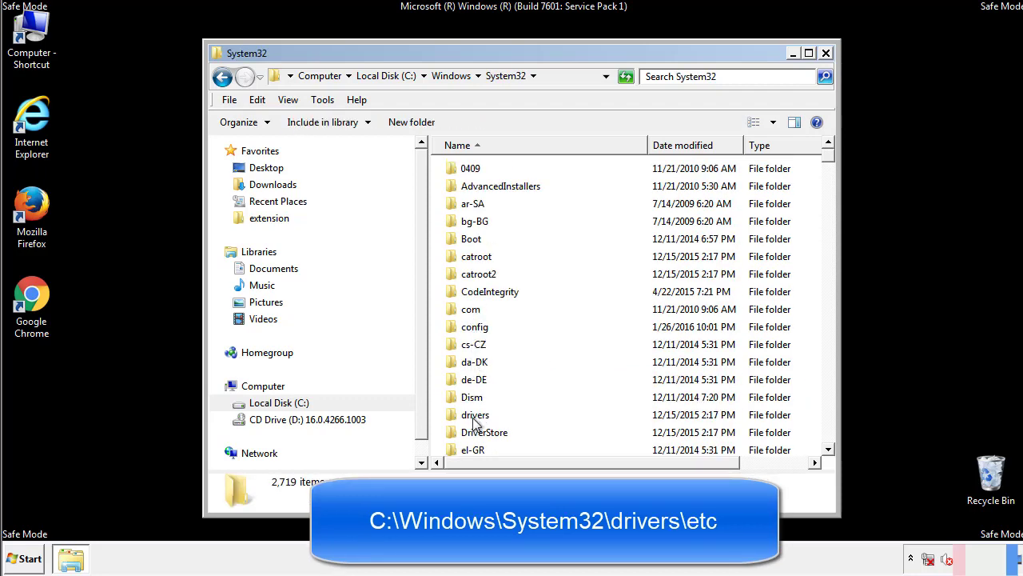
{"action": "double_click", "coordinate": [474, 416]}
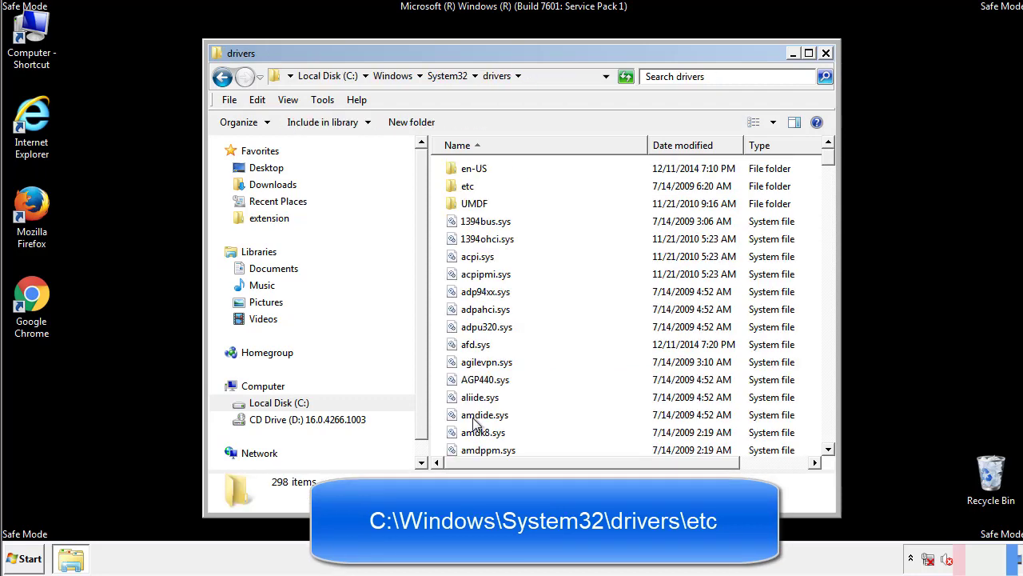
{"action": "double_click", "coordinate": [457, 191]}
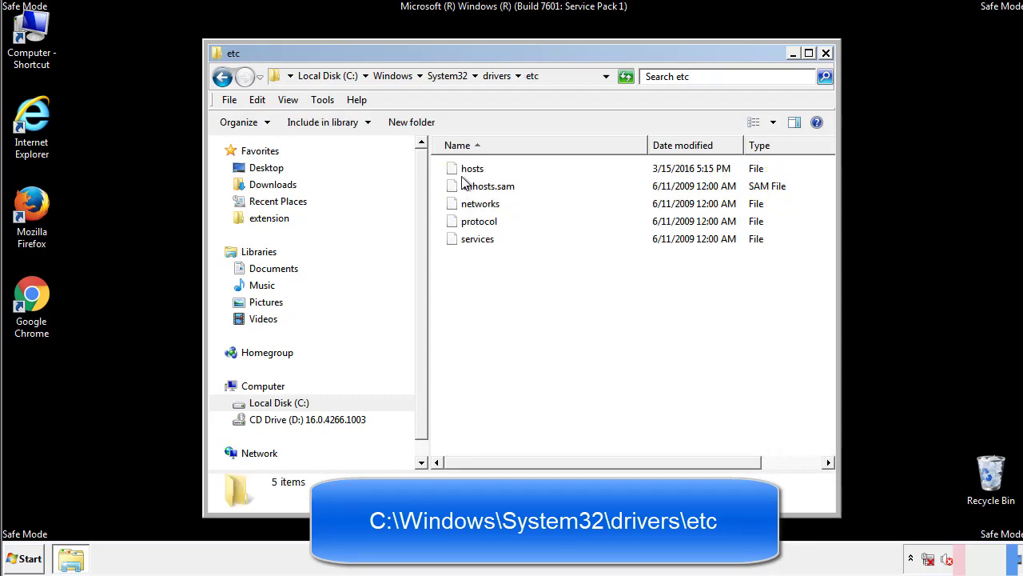
Open the hosts file in Notepad
{"action": "double_click", "coordinate": [468, 171]}
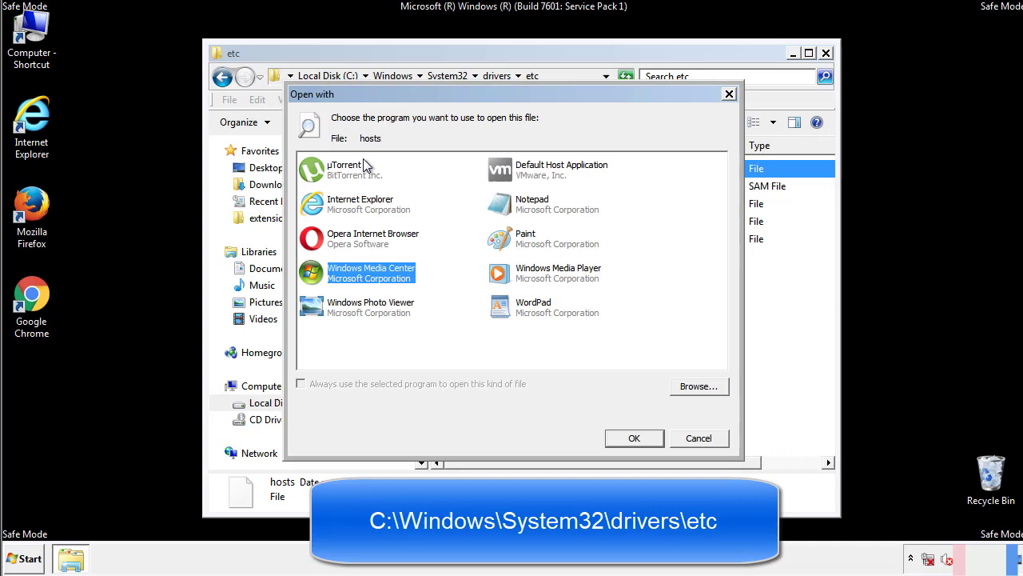
{"action": "left_click", "coordinate": [518, 208]}
{"action": "left_click", "coordinate": [631, 437]}
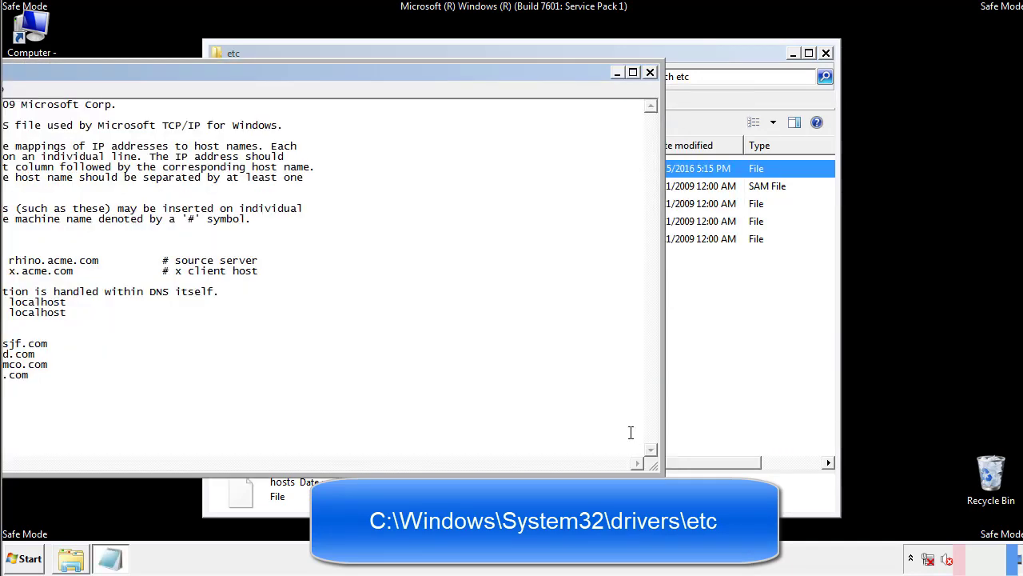
{"action": "left_click_drag", "start_coordinate": [418, 73], "coordinate": [651, 87]}
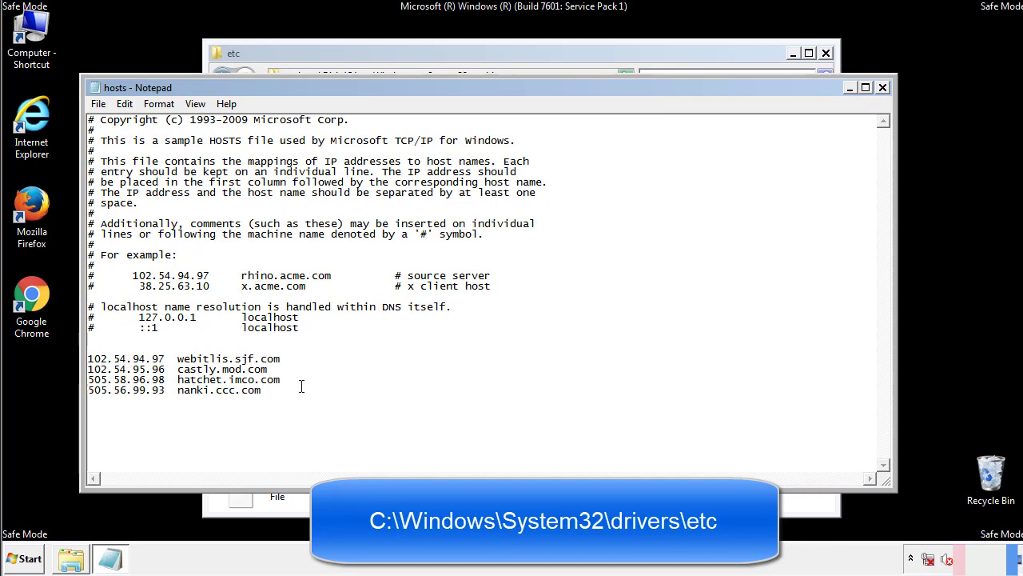
Delete the four added host entries, save hosts, and refresh the etc folder
{"action": "left_click_drag", "start_coordinate": [284, 391], "coordinate": [88, 357]}
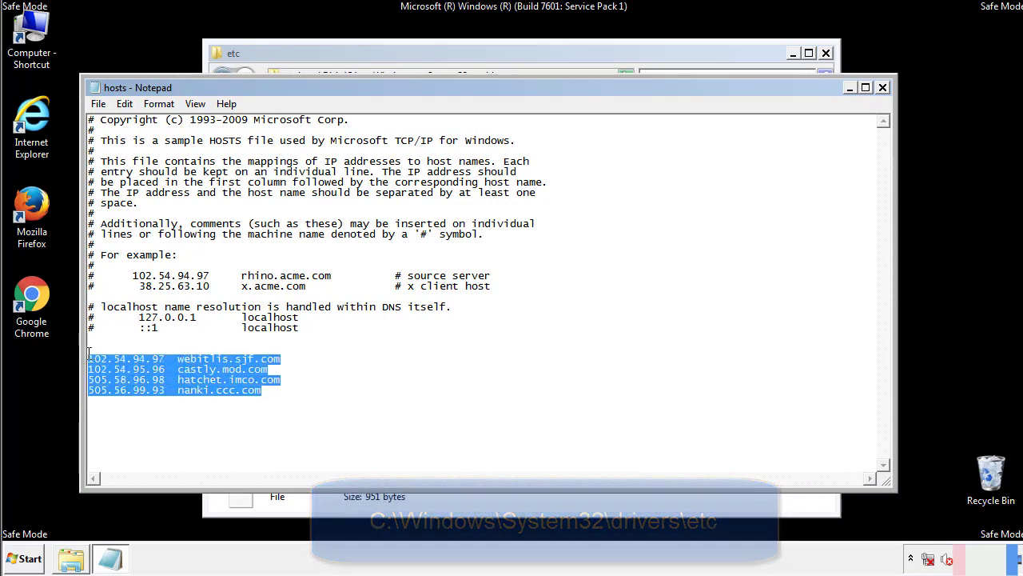
{"action": "key", "text": "Delete"}
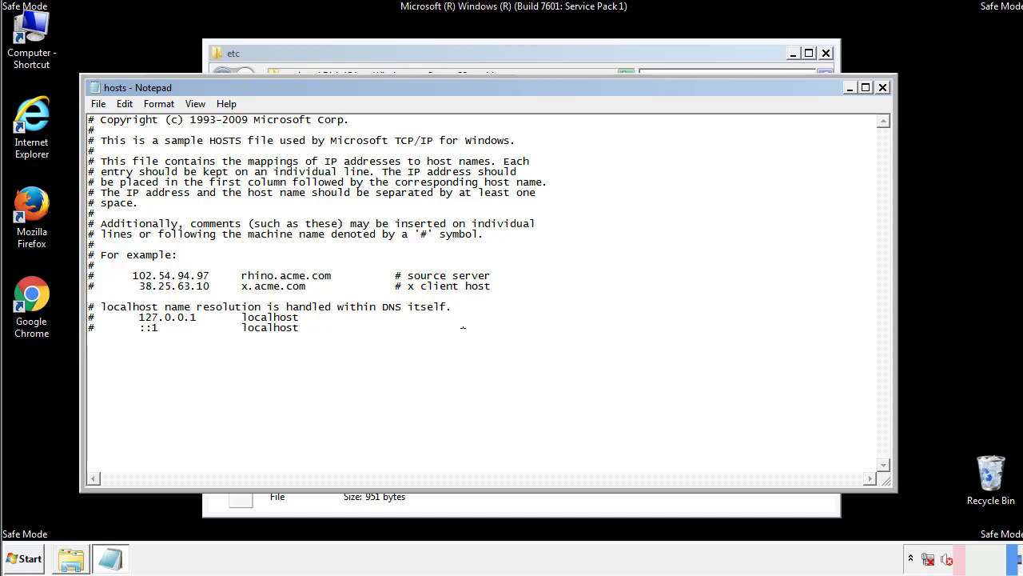
{"action": "left_click", "coordinate": [884, 88]}
{"action": "left_click", "coordinate": [452, 293]}
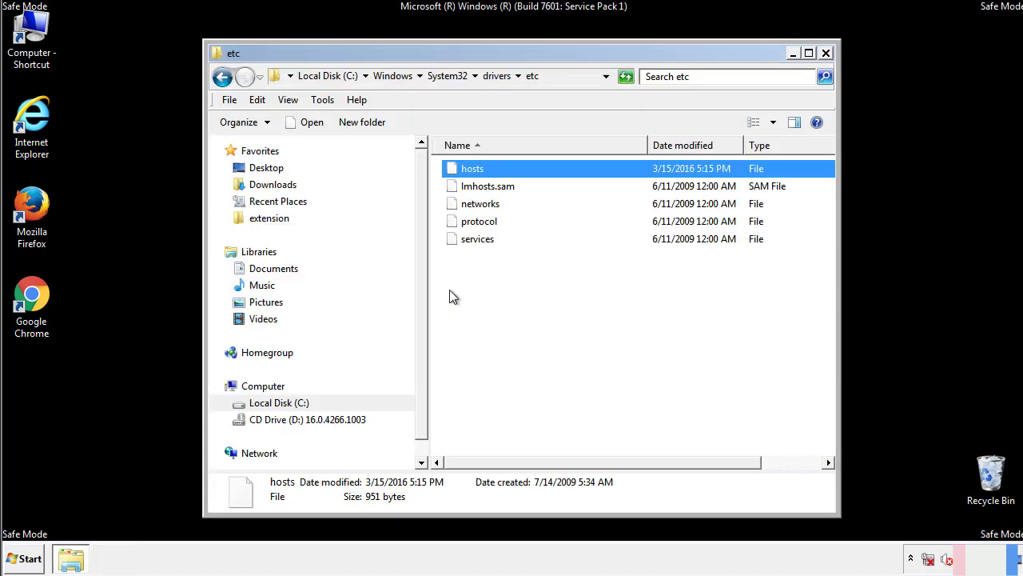
{"action": "left_click", "coordinate": [450, 297]}
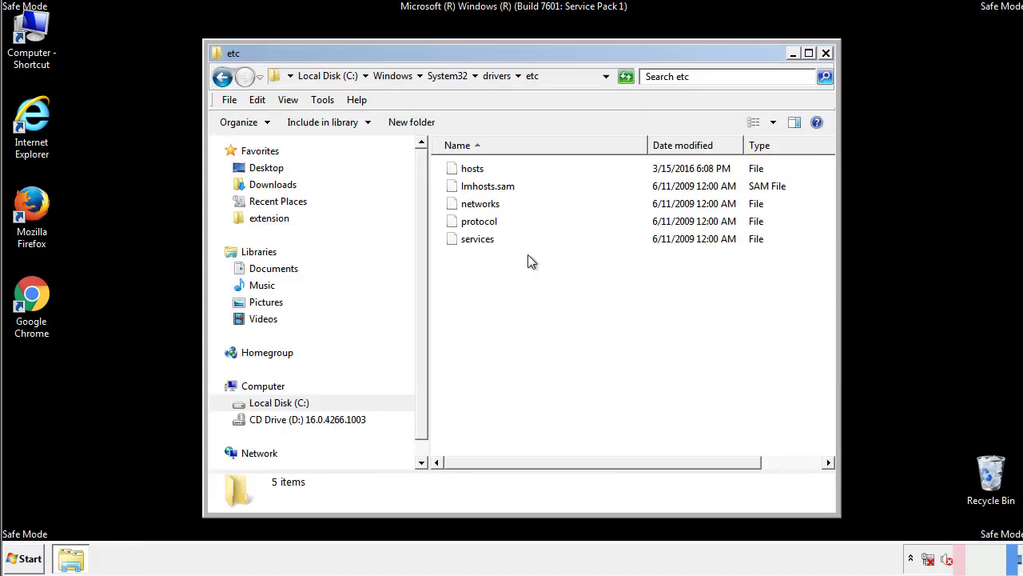
Close the etc folder and open the Startup folder from All Programs
{"action": "left_click", "coordinate": [826, 54]}
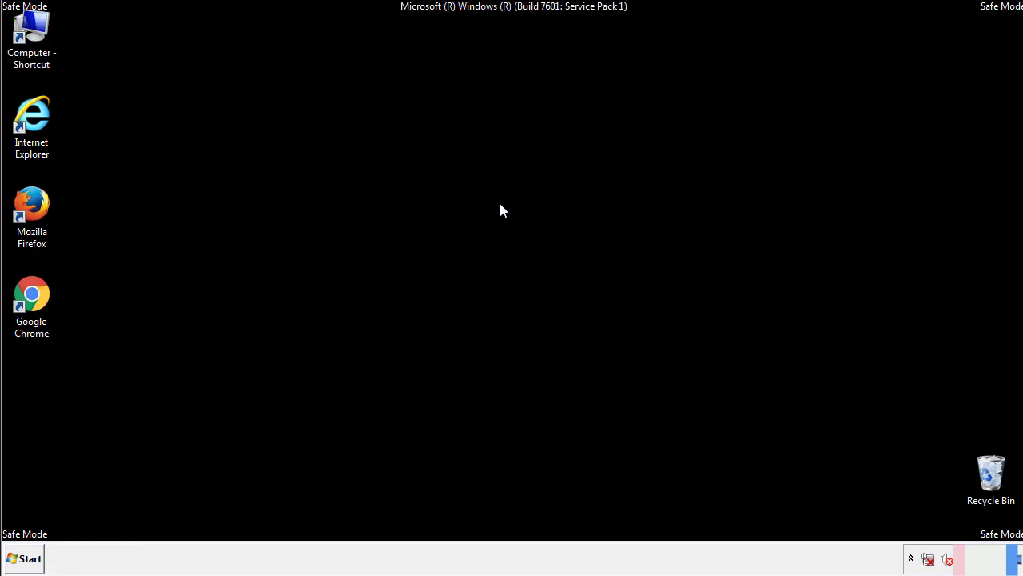
{"action": "left_click", "coordinate": [20, 560]}
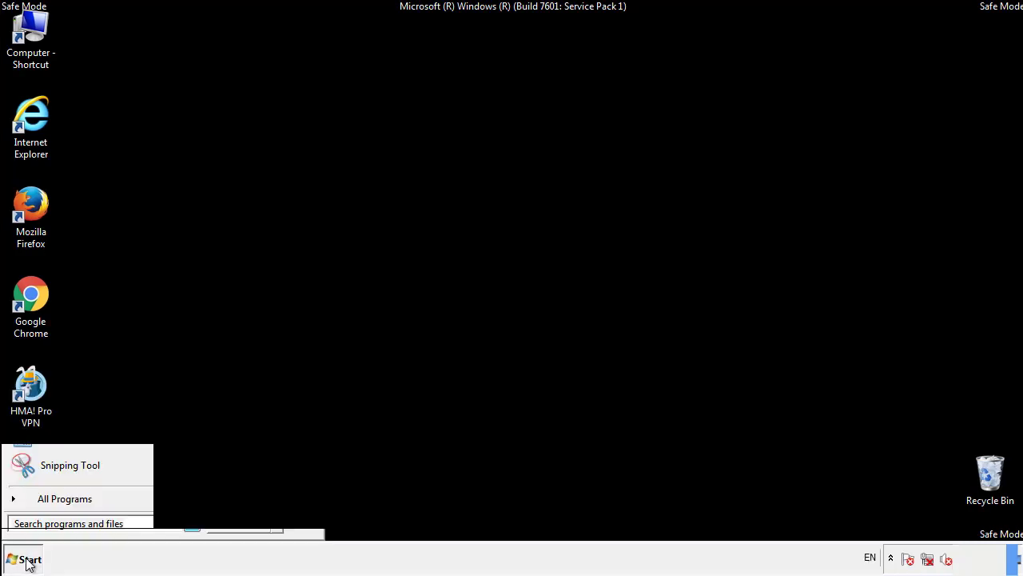
{"action": "left_click", "coordinate": [45, 504]}
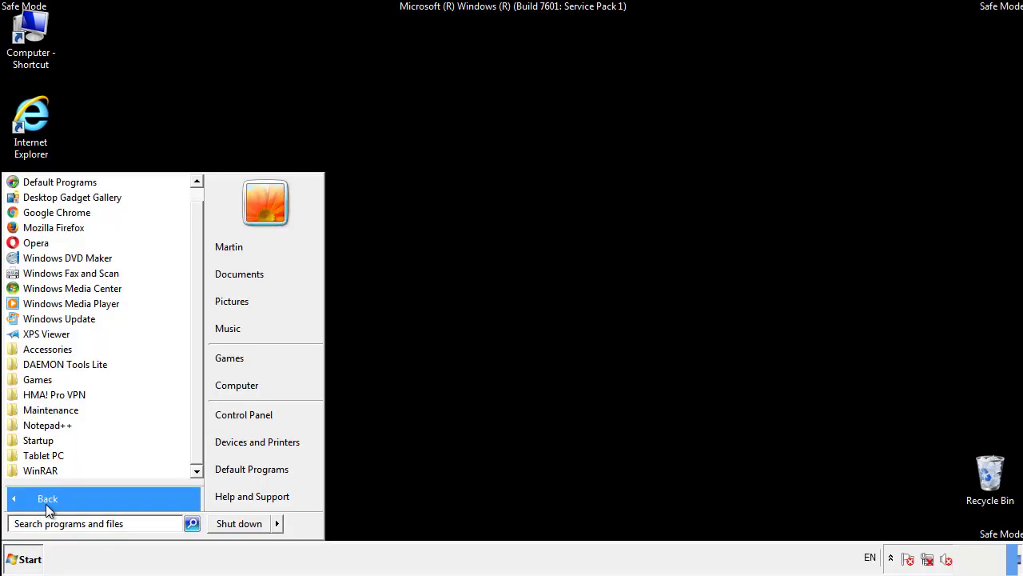
{"action": "right_click", "coordinate": [43, 440]}
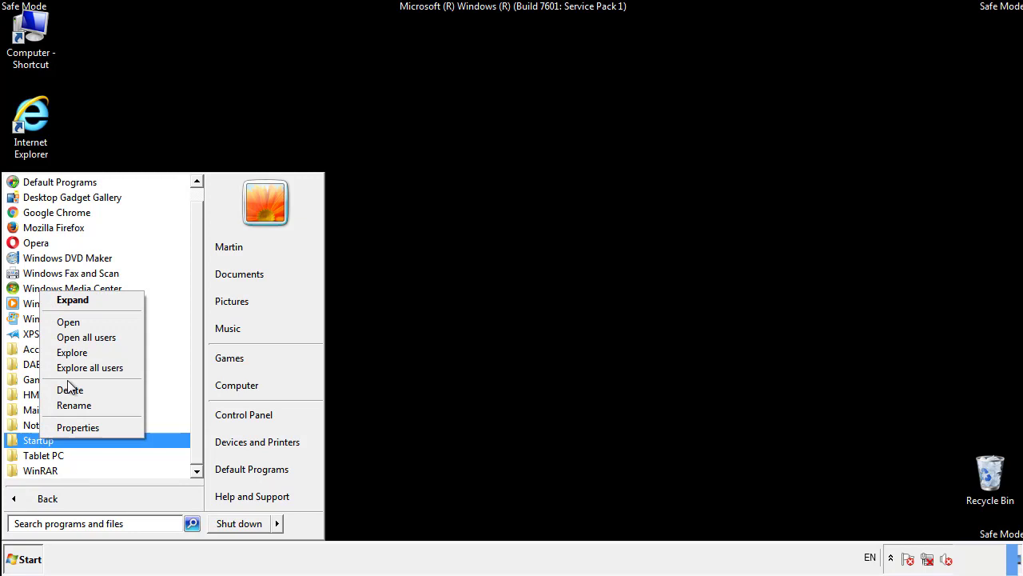
{"action": "left_click", "coordinate": [77, 321]}
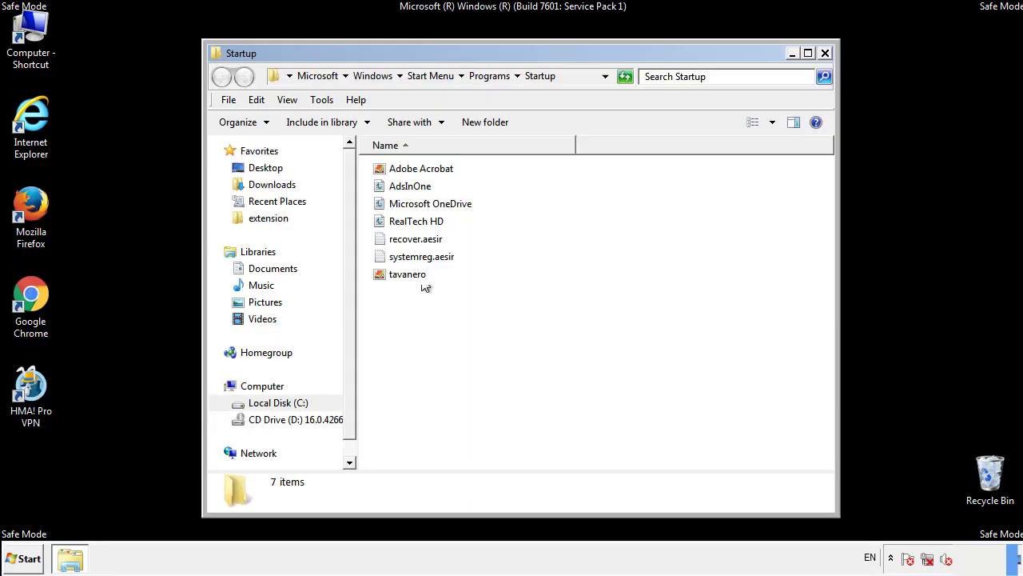
Delete AdsInOne, recover.aesir, systemreg.aesir and tavanero from Startup, then search for regedit
{"action": "left_click", "coordinate": [418, 190]}
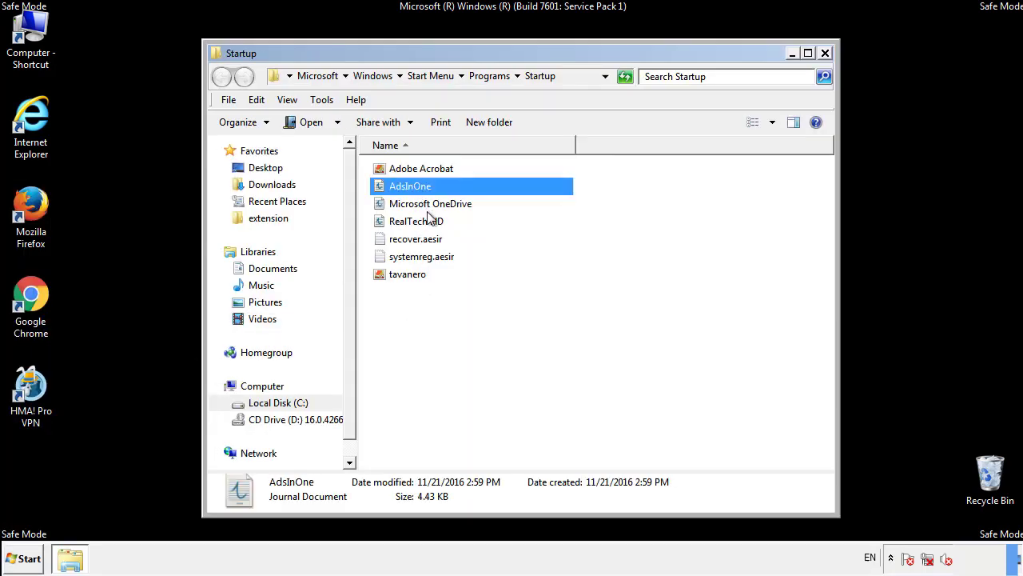
{"action": "left_click", "coordinate": [416, 241], "text": "ctrl"}
{"action": "left_click", "coordinate": [427, 256], "text": "ctrl"}
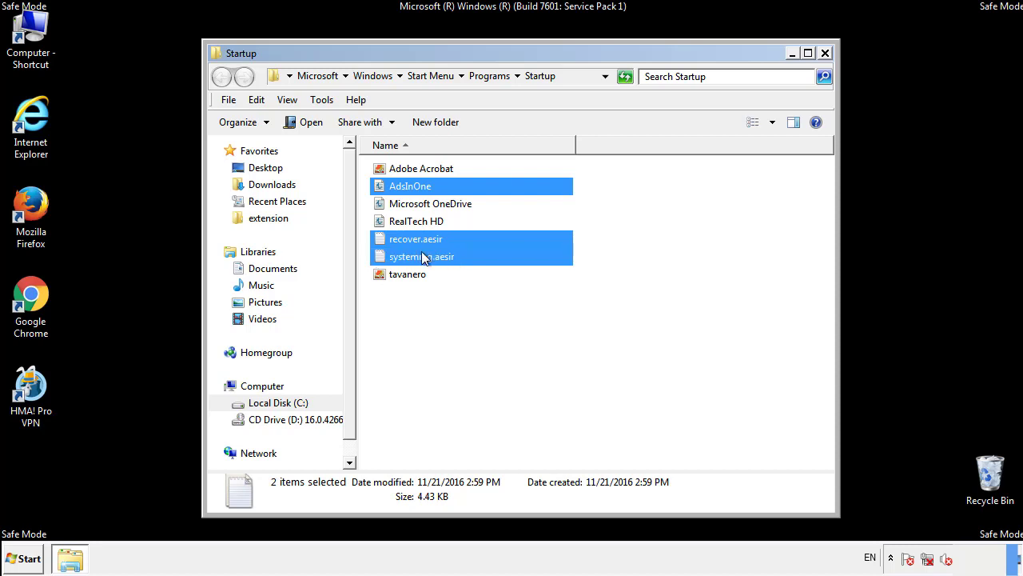
{"action": "left_click", "coordinate": [410, 274], "text": "ctrl"}
{"action": "right_click", "coordinate": [404, 275]}
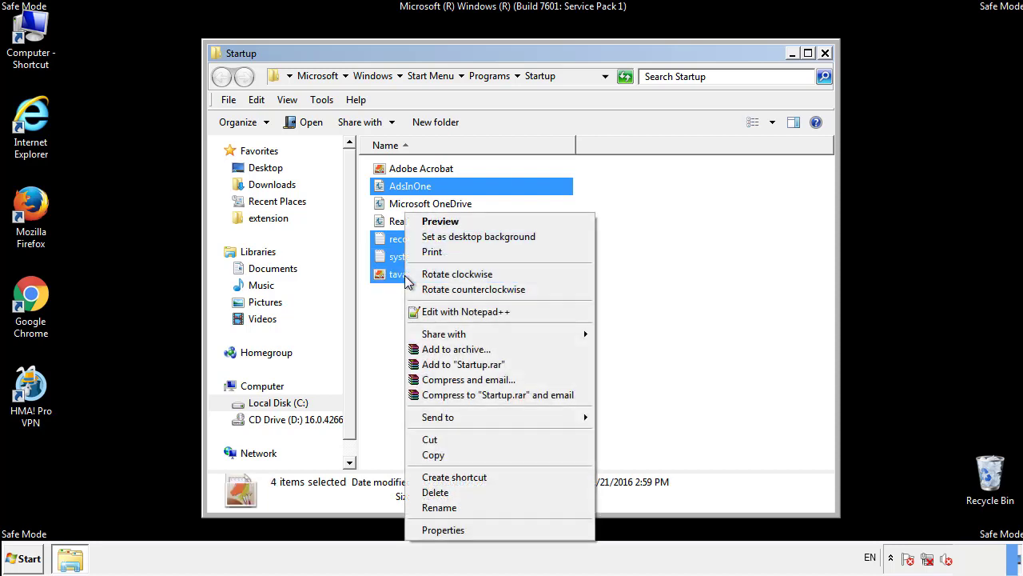
{"action": "left_click", "coordinate": [431, 491]}
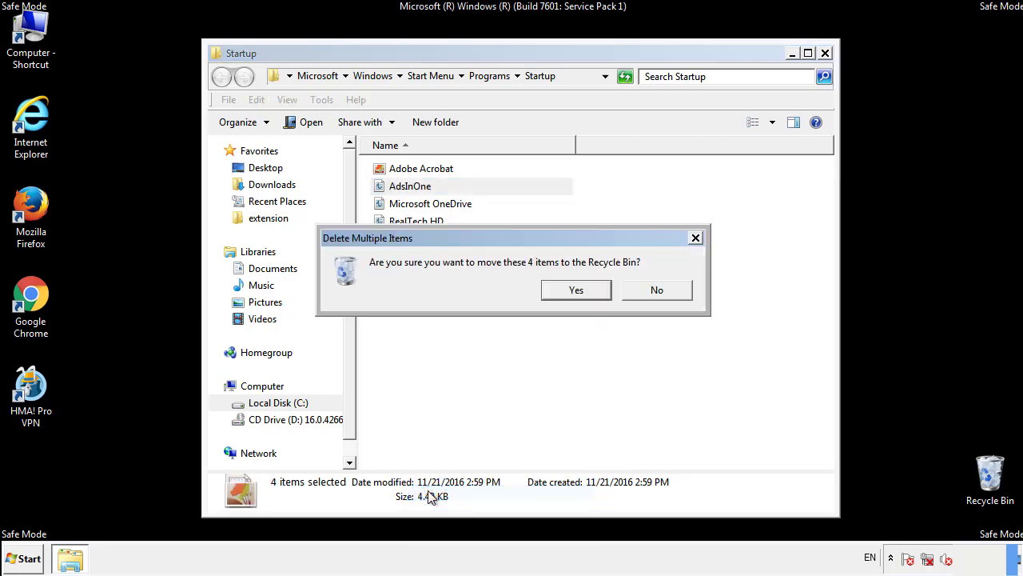
{"action": "left_click", "coordinate": [567, 293]}
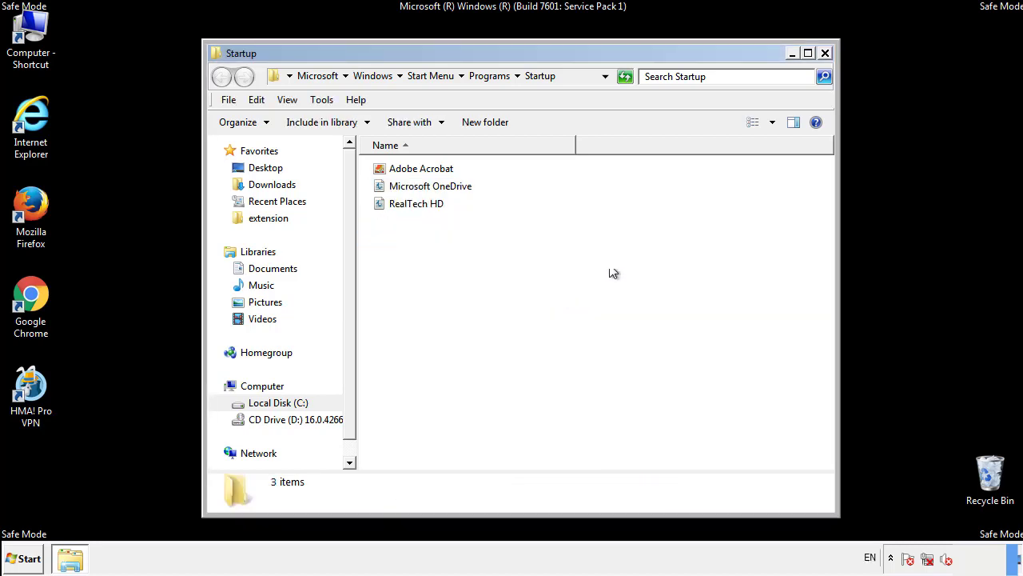
{"action": "left_click", "coordinate": [827, 61]}
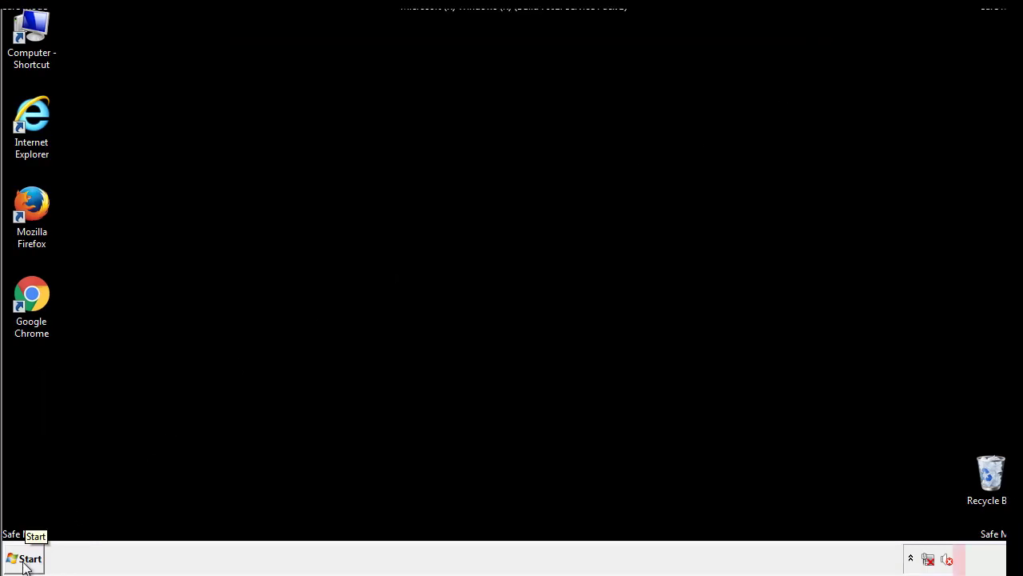
{"action": "left_click", "coordinate": [24, 564]}
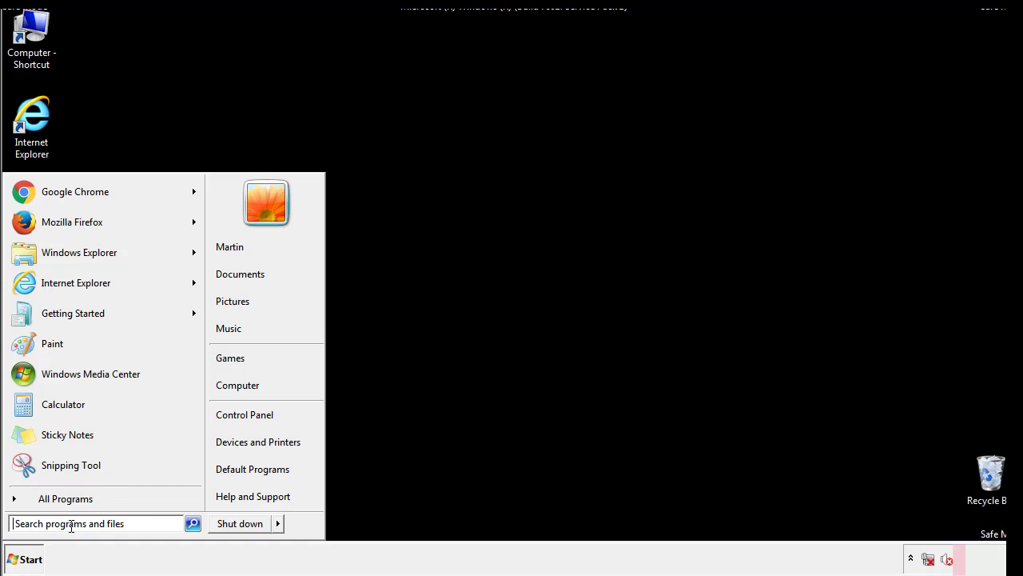
{"action": "type", "text": "reged"}
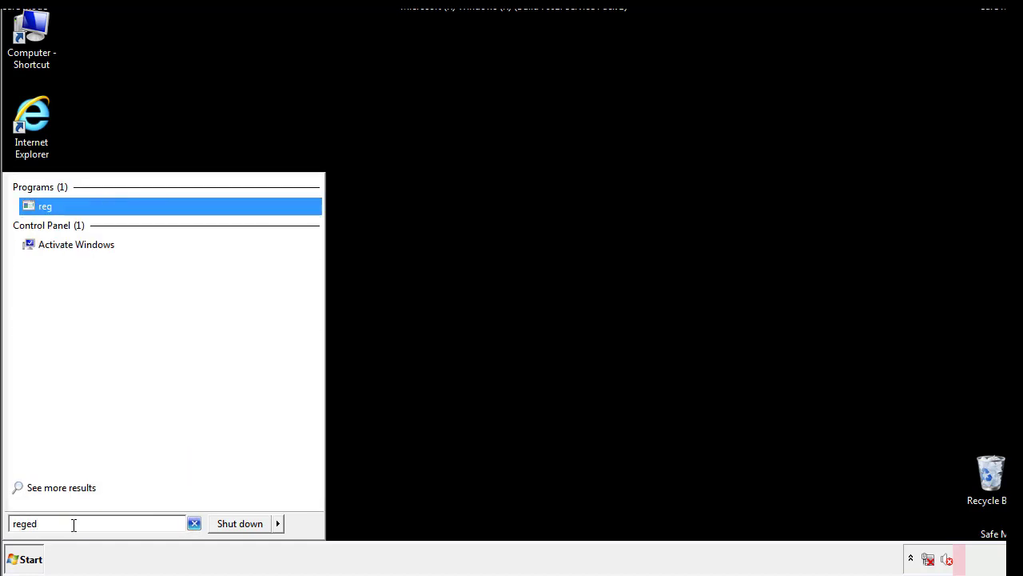
{"action": "type", "text": "it"}
Open Registry Editor at HKLM\SOFTWARE\Microsoft\Windows\CurrentVersion\Run
{"action": "key", "text": "Return"}
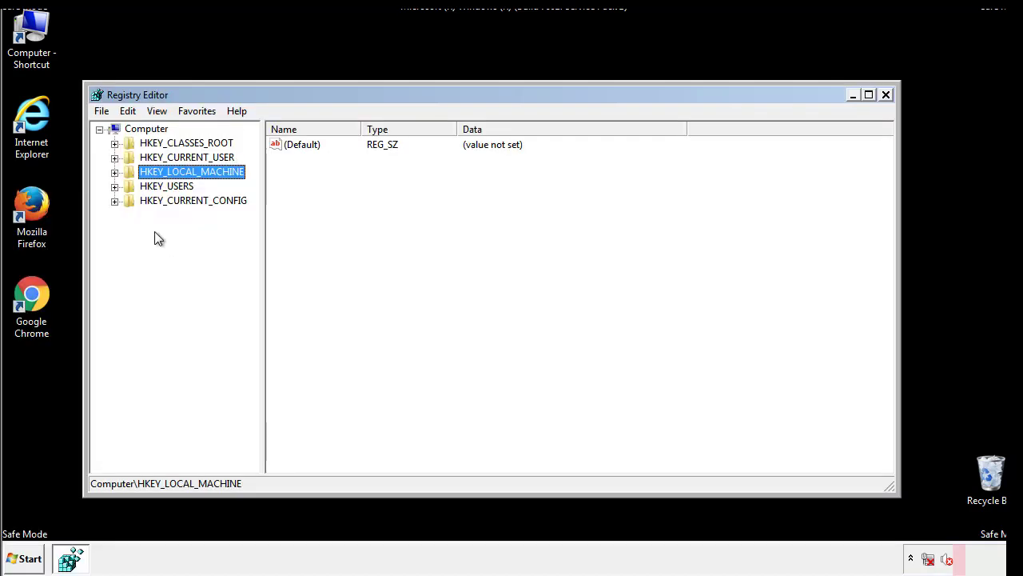
{"action": "left_click", "coordinate": [115, 173]}
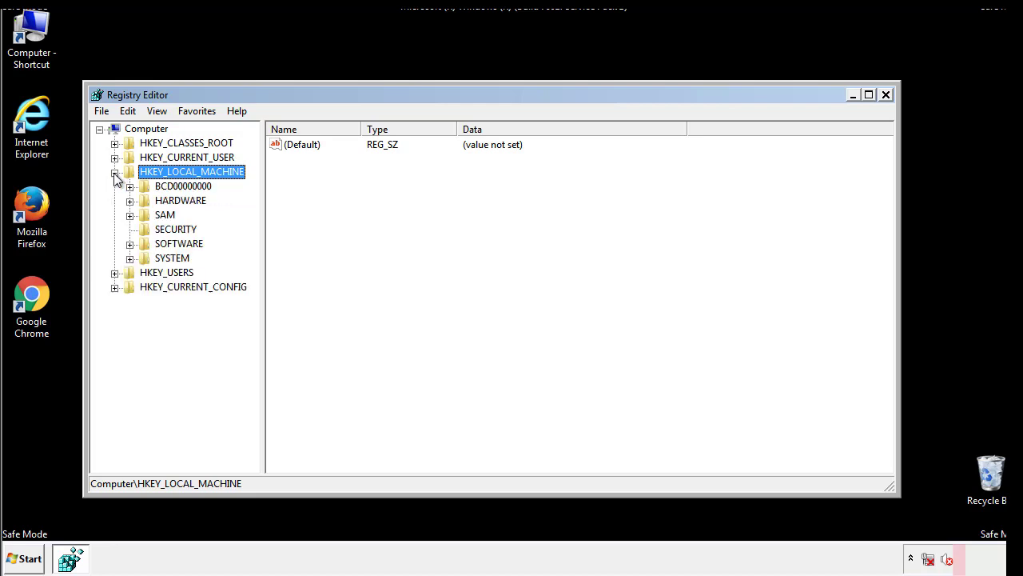
{"action": "left_click", "coordinate": [130, 244]}
{"action": "scroll", "coordinate": [252, 235], "scroll_direction": "down", "scroll_amount": 1}
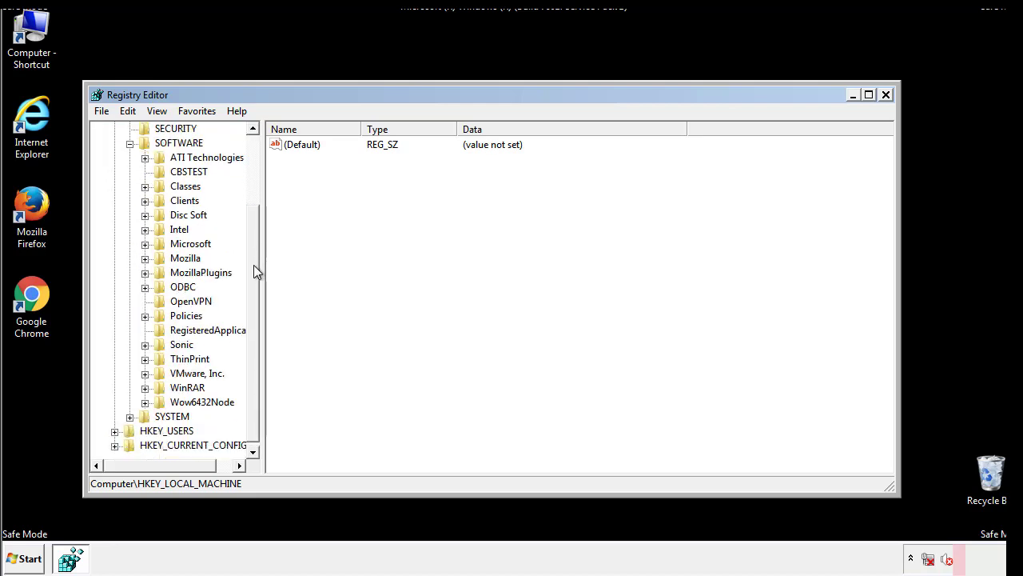
{"action": "left_click", "coordinate": [145, 245]}
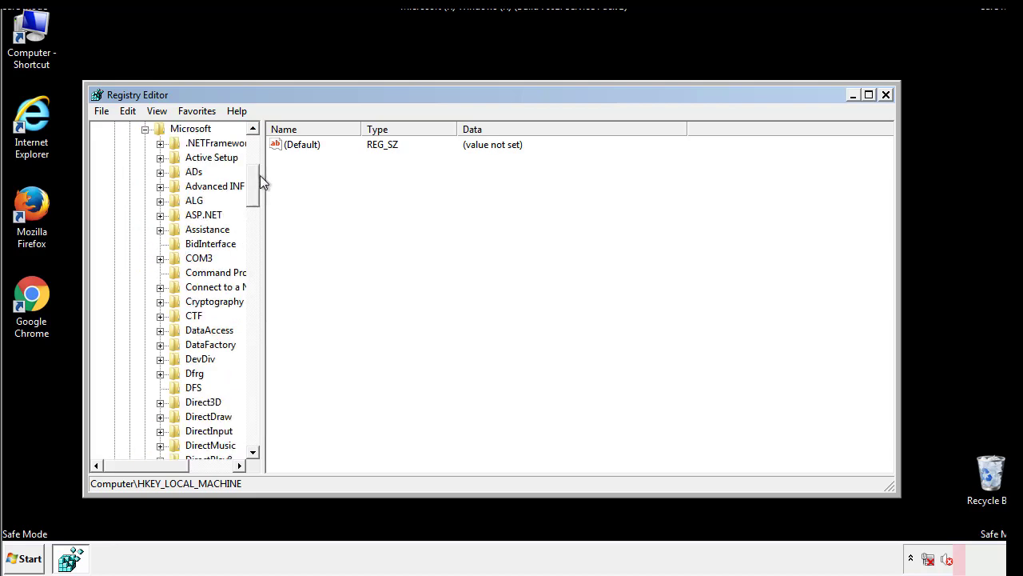
{"action": "left_click_drag", "start_coordinate": [252, 197], "coordinate": [252, 409]}
{"action": "left_click", "coordinate": [160, 244]}
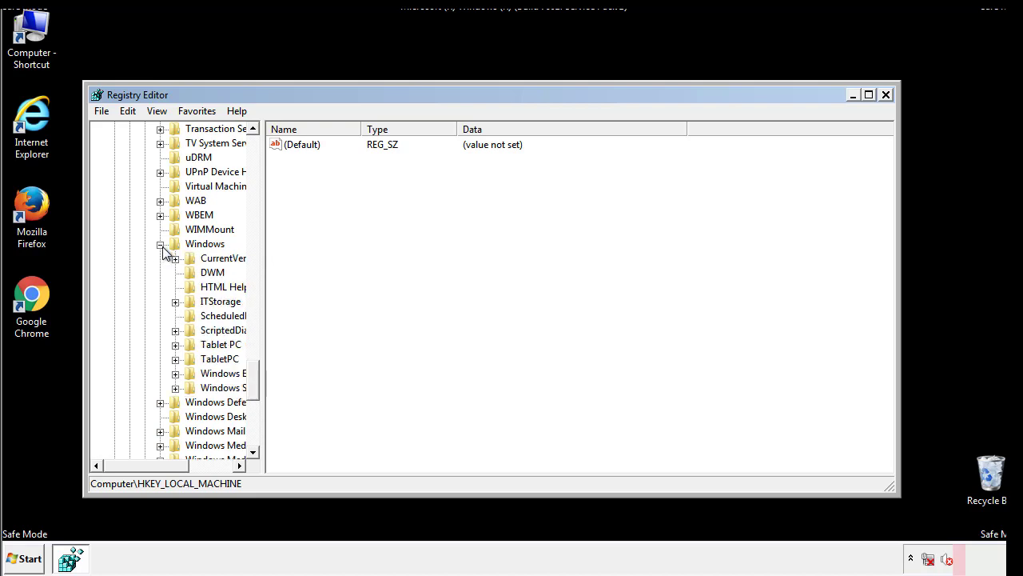
{"action": "left_click_drag", "start_coordinate": [141, 465], "coordinate": [163, 469]}
{"action": "left_click", "coordinate": [131, 258]}
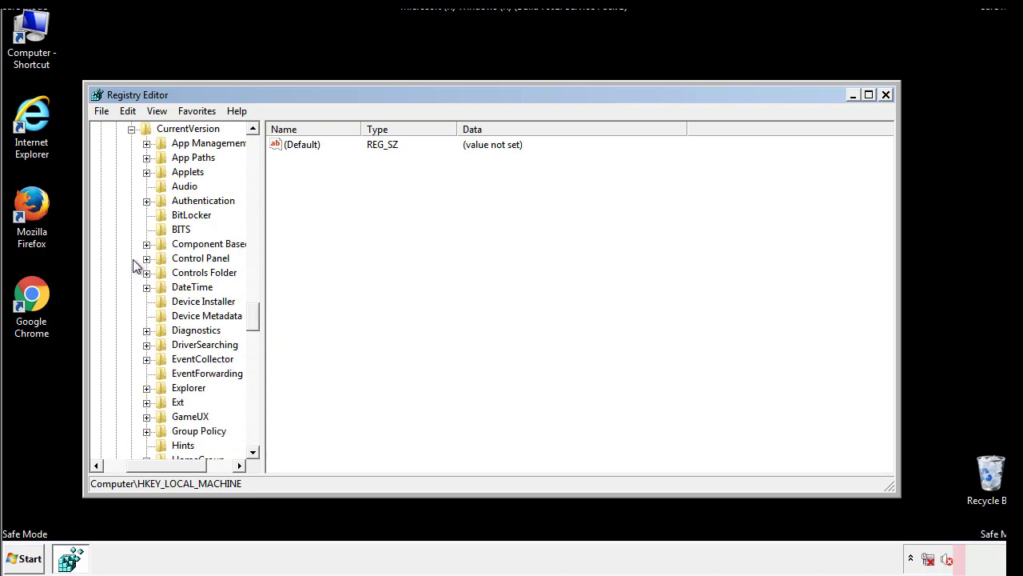
{"action": "left_click_drag", "start_coordinate": [260, 320], "coordinate": [253, 370]}
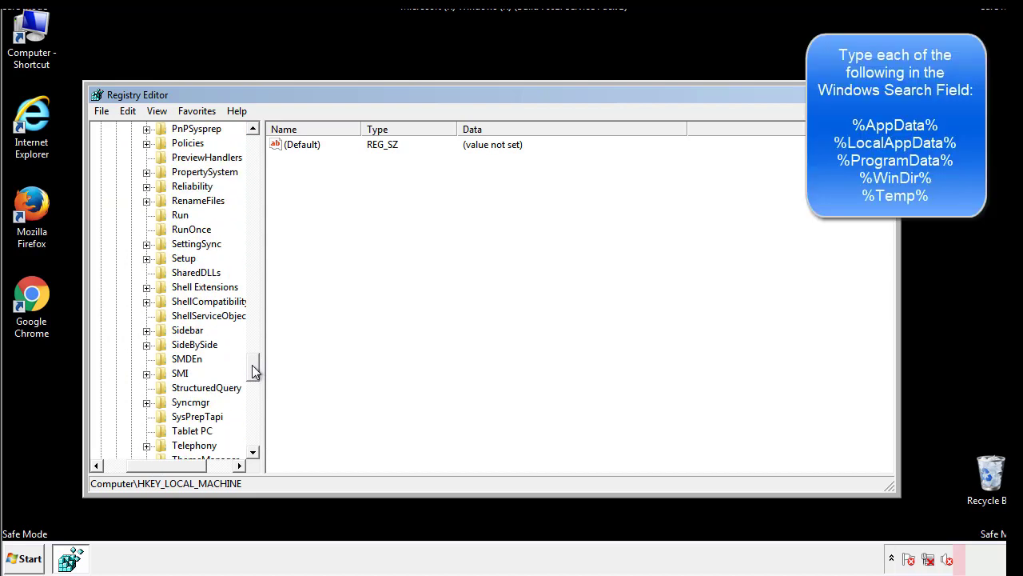
{"action": "left_click", "coordinate": [168, 218]}
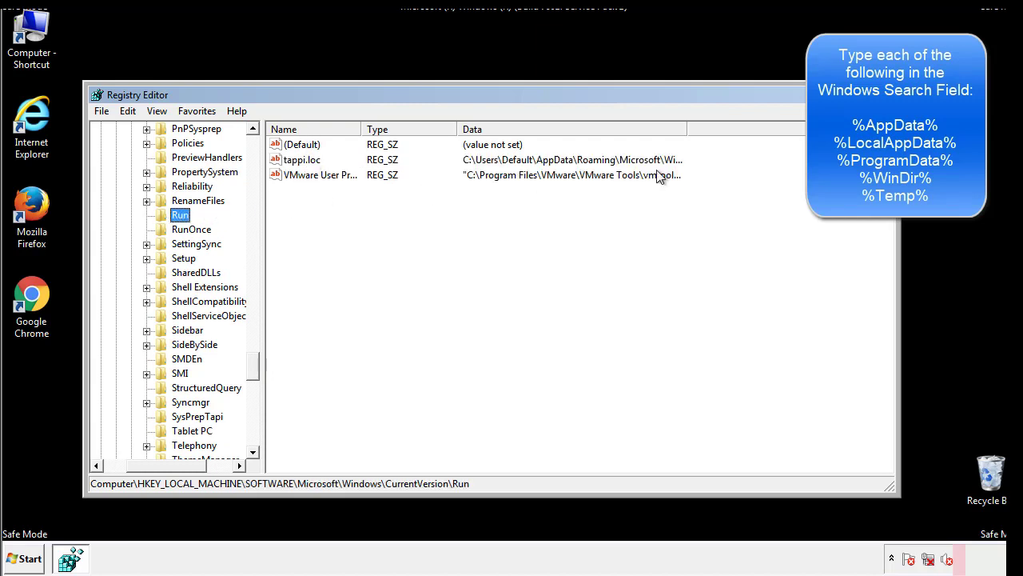
Delete the tappi.loc value from the Run key
{"action": "left_click", "coordinate": [302, 162]}
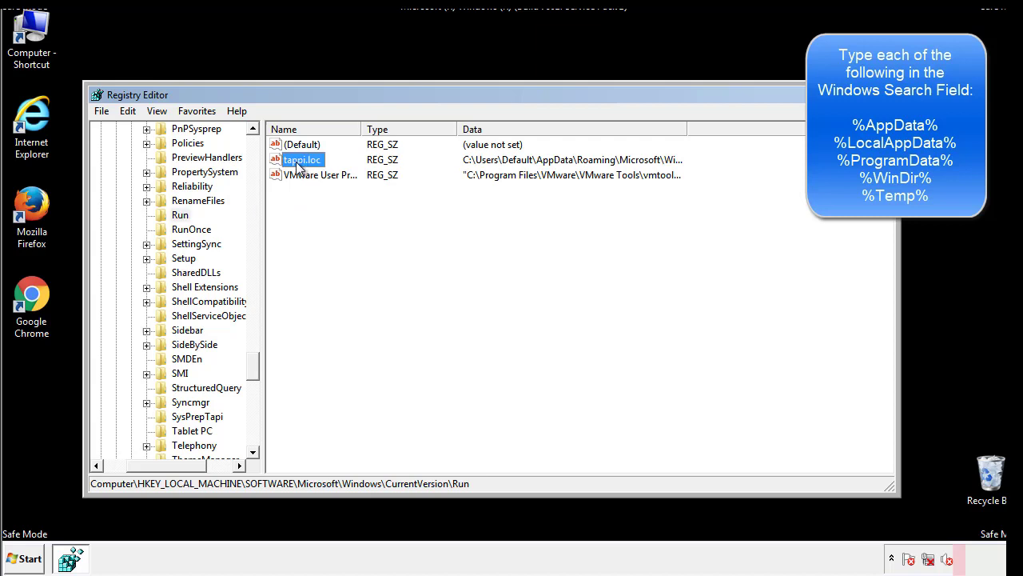
{"action": "right_click", "coordinate": [302, 162]}
{"action": "left_click", "coordinate": [320, 208]}
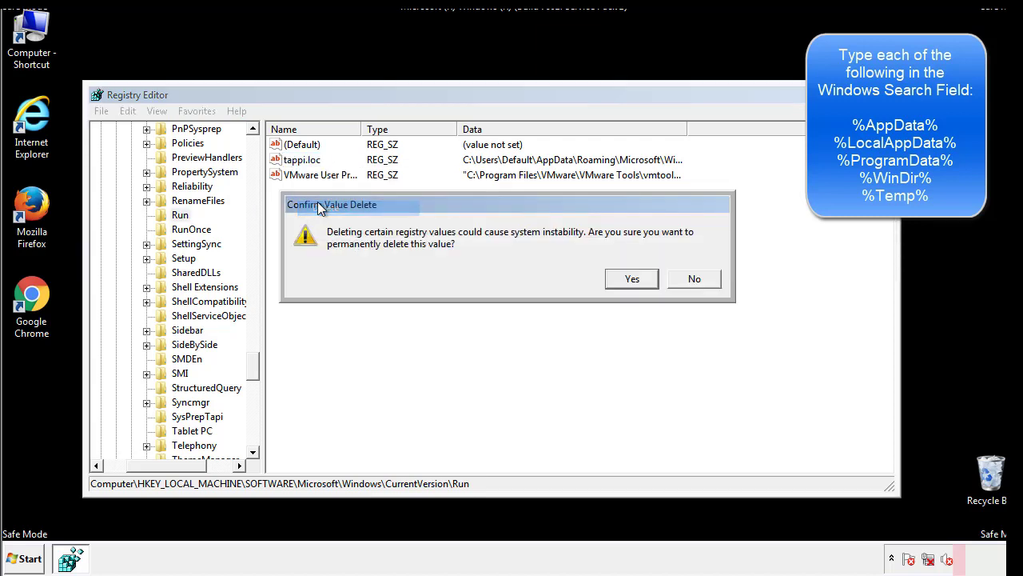
{"action": "left_click", "coordinate": [623, 281]}
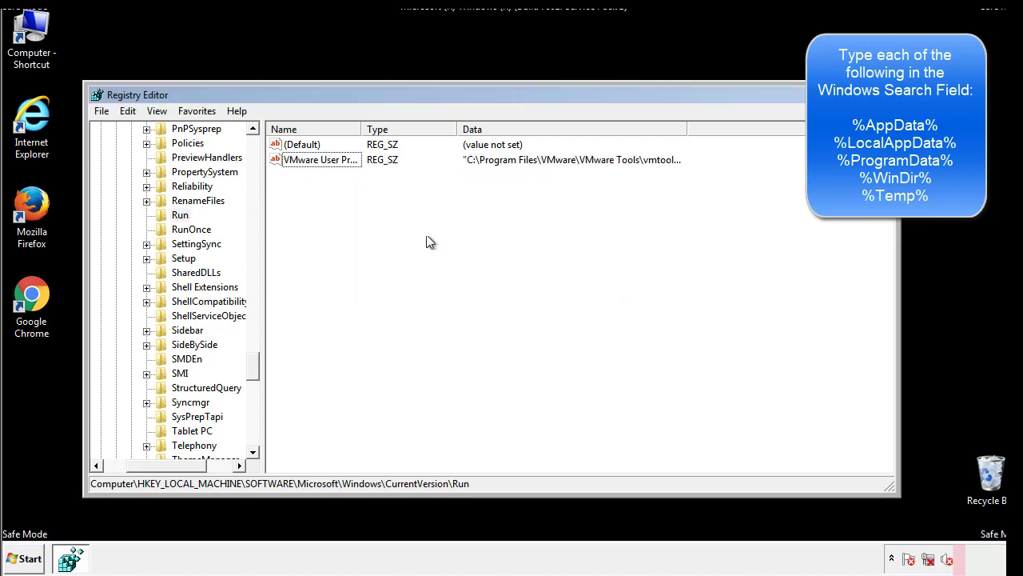
Collapse HKEY_LOCAL_MACHINE and expand HKEY_CURRENT_USER's Software key
{"action": "left_click_drag", "start_coordinate": [255, 359], "coordinate": [253, 436]}
{"action": "left_click_drag", "start_coordinate": [193, 464], "coordinate": [124, 476]}
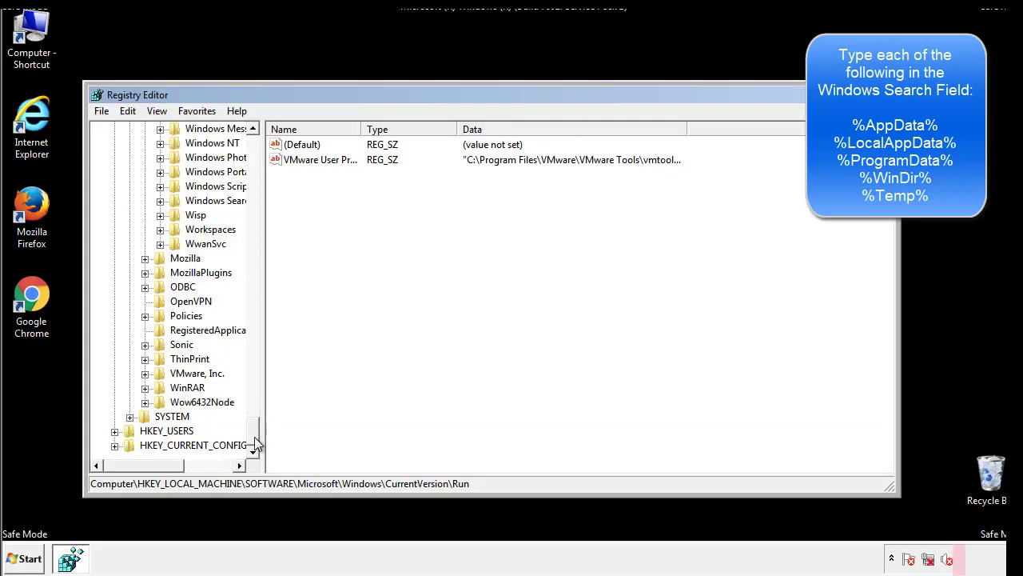
{"action": "left_click_drag", "start_coordinate": [257, 442], "coordinate": [261, 152]}
{"action": "left_click", "coordinate": [114, 172]}
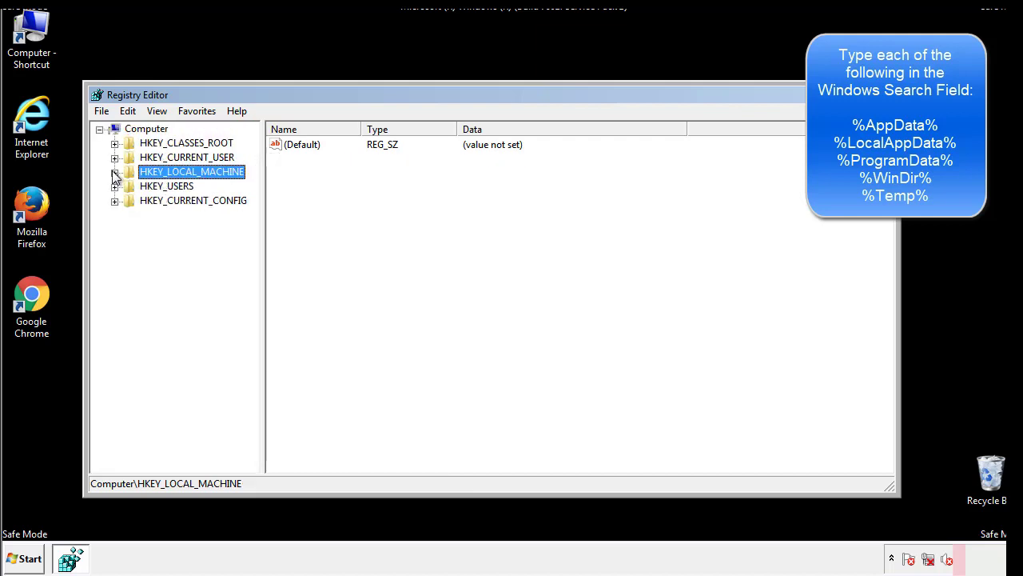
{"action": "left_click", "coordinate": [115, 158]}
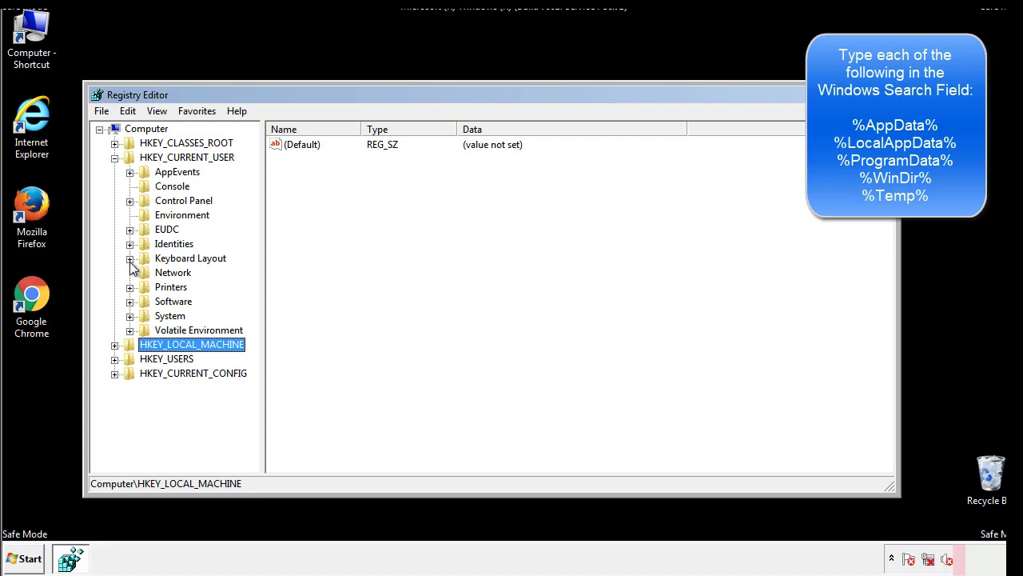
{"action": "left_click", "coordinate": [131, 304]}
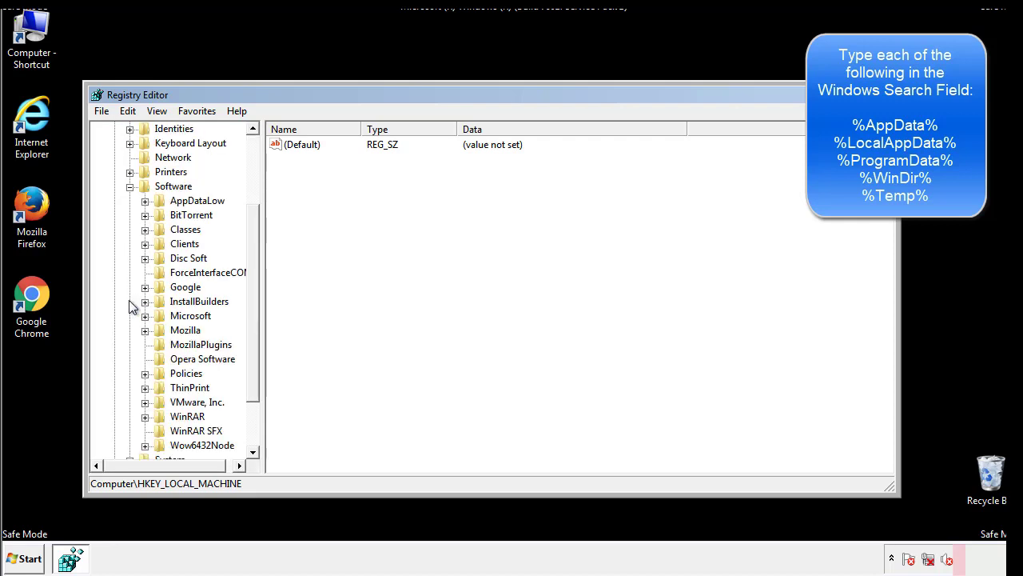
Open HKCU's Microsoft\Windows\CurrentVersion\Run key and review its DAEMON Tools Lite entry
{"action": "left_click_drag", "start_coordinate": [254, 295], "coordinate": [252, 312]}
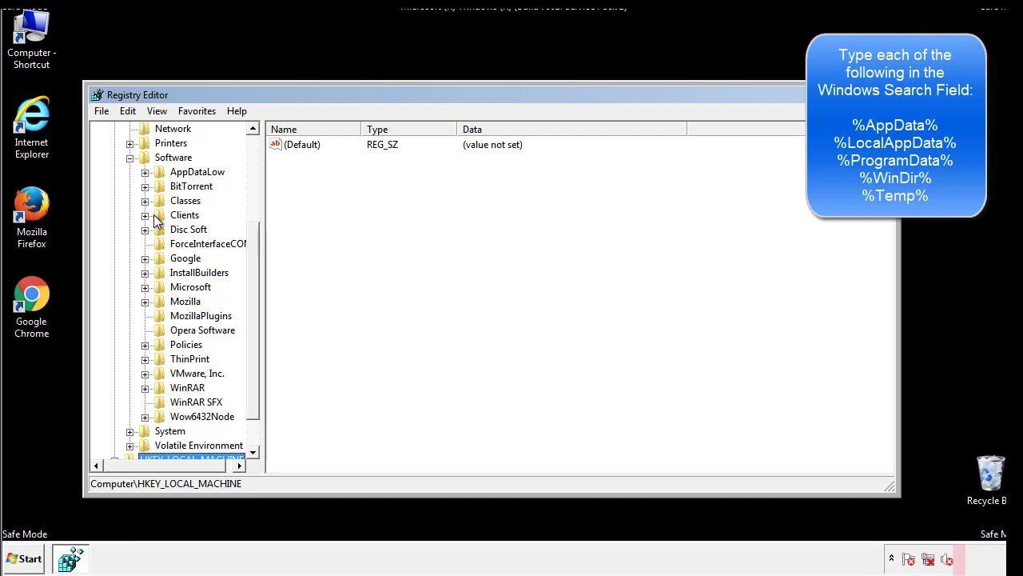
{"action": "left_click", "coordinate": [144, 286]}
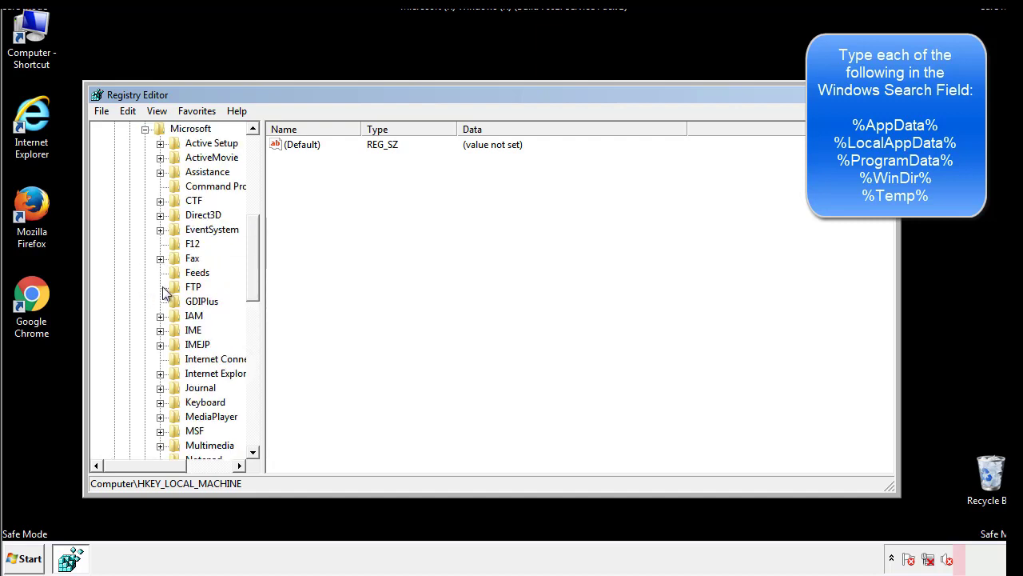
{"action": "left_click_drag", "start_coordinate": [251, 234], "coordinate": [254, 339]}
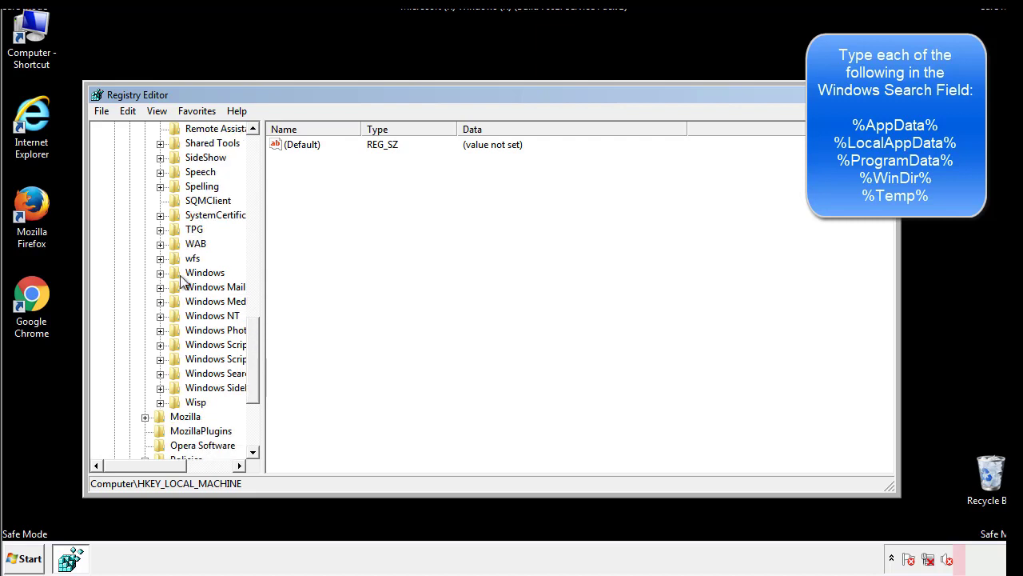
{"action": "left_click", "coordinate": [160, 272]}
{"action": "left_click", "coordinate": [175, 287]}
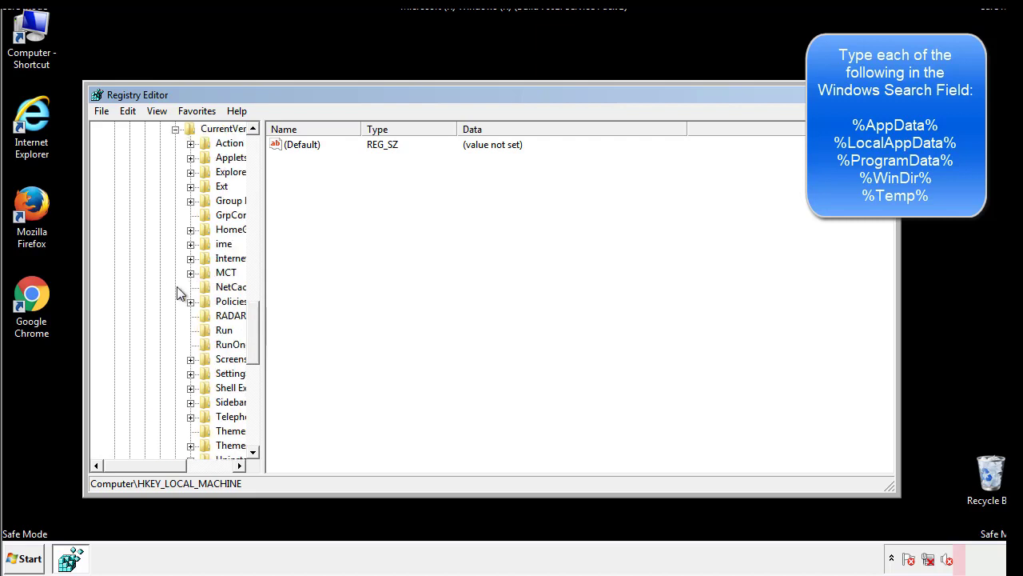
{"action": "left_click_drag", "start_coordinate": [155, 470], "coordinate": [180, 465]}
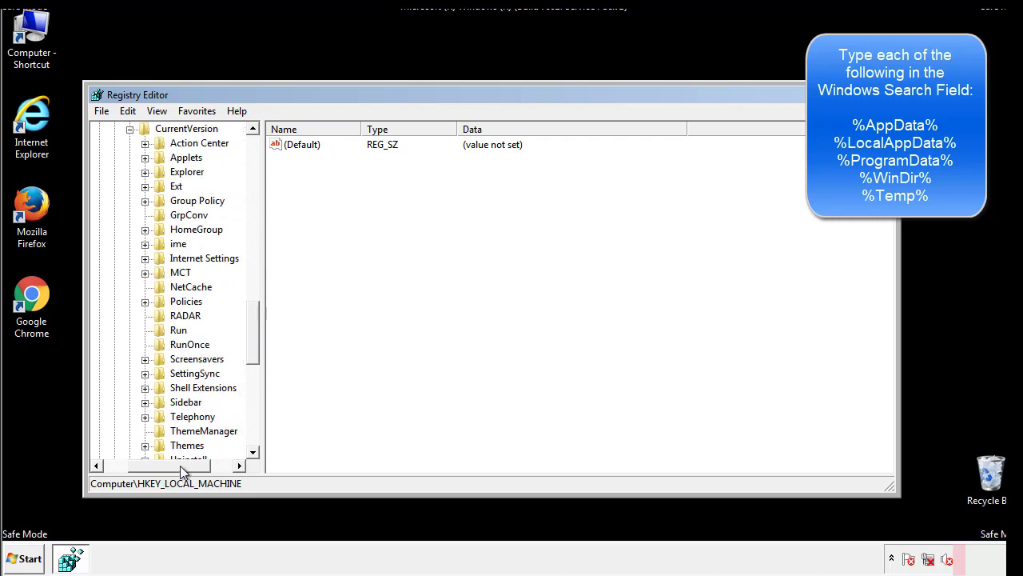
{"action": "left_click", "coordinate": [175, 328]}
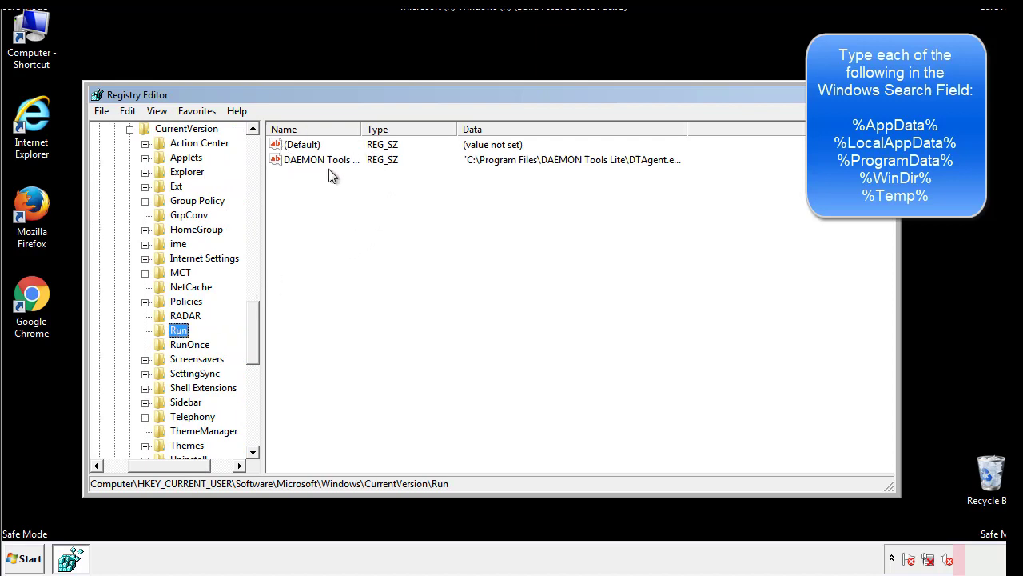
{"action": "left_click", "coordinate": [438, 185]}
{"action": "left_click_drag", "start_coordinate": [299, 233], "coordinate": [335, 180]}
{"action": "left_click_drag", "start_coordinate": [169, 463], "coordinate": [150, 464]}
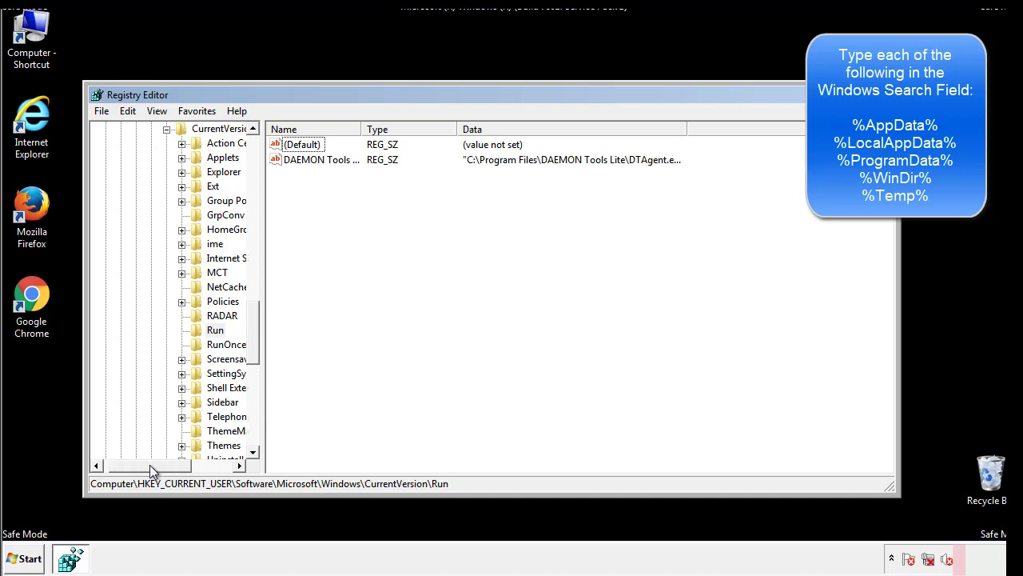
{"action": "left_click_drag", "start_coordinate": [254, 350], "coordinate": [253, 336]}
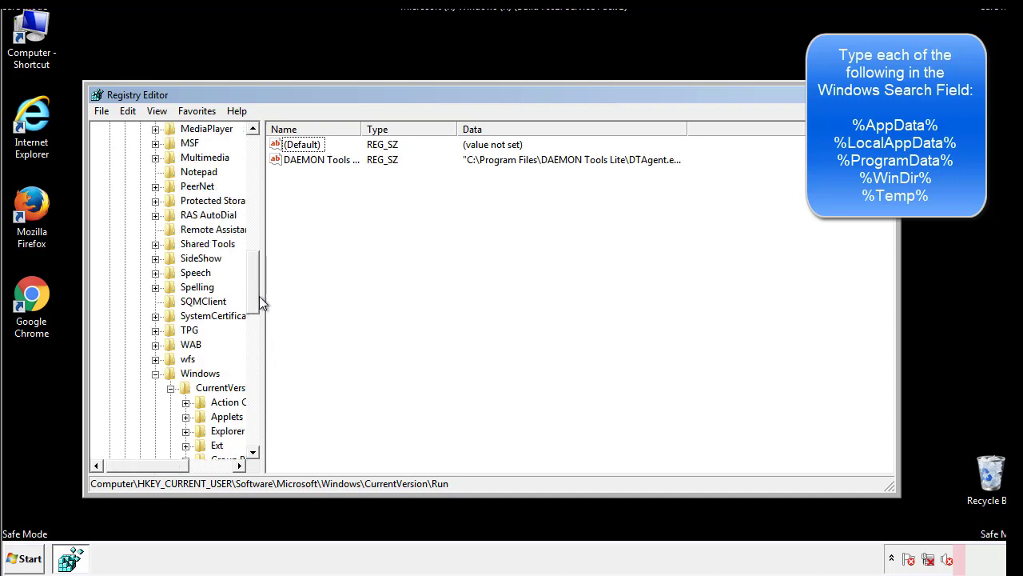
Collapse the Windows key and use Edit > Find to search the registry for %temp%
{"action": "left_click", "coordinate": [156, 373]}
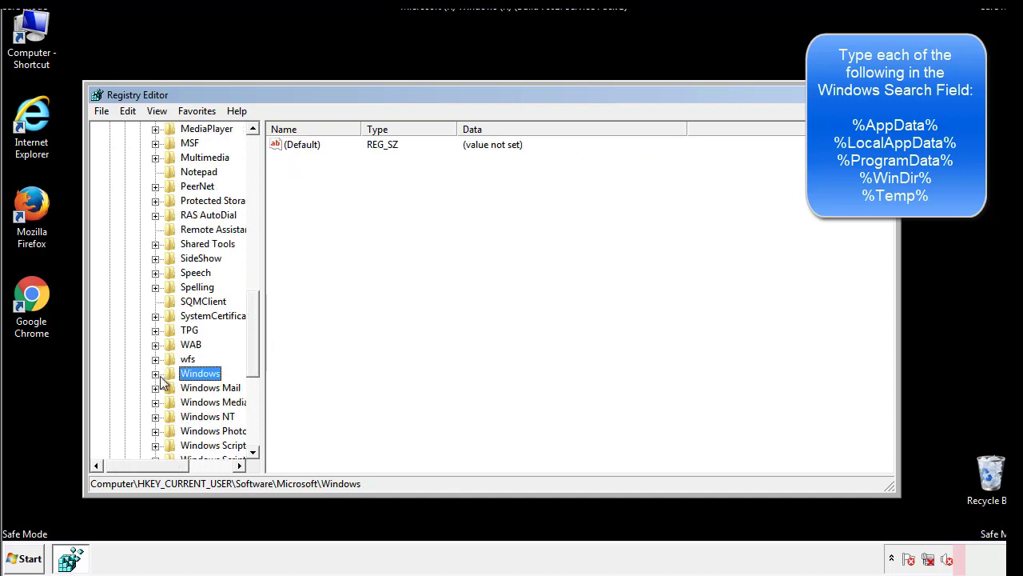
{"action": "left_click_drag", "start_coordinate": [257, 356], "coordinate": [257, 197]}
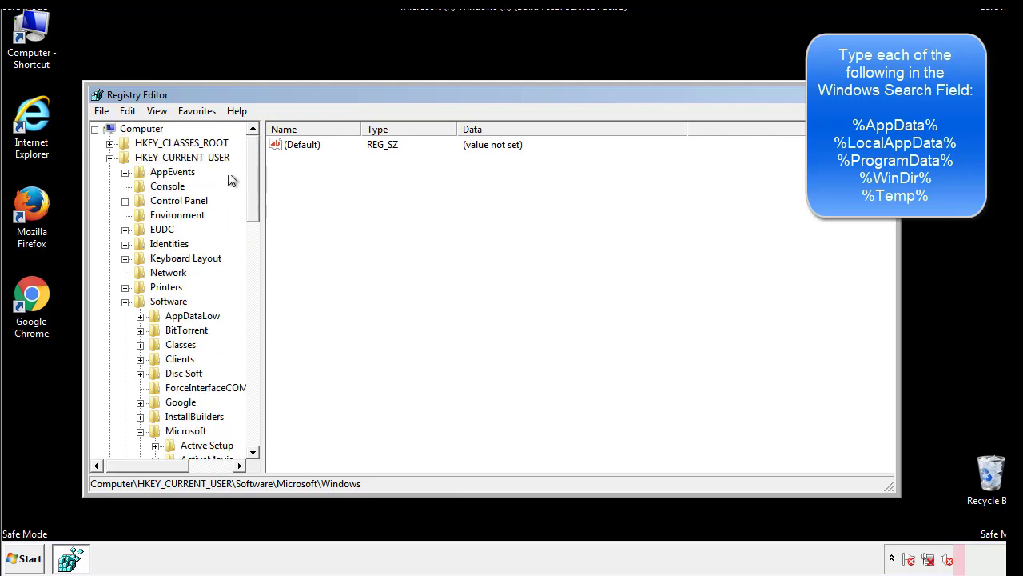
{"action": "left_click", "coordinate": [130, 112]}
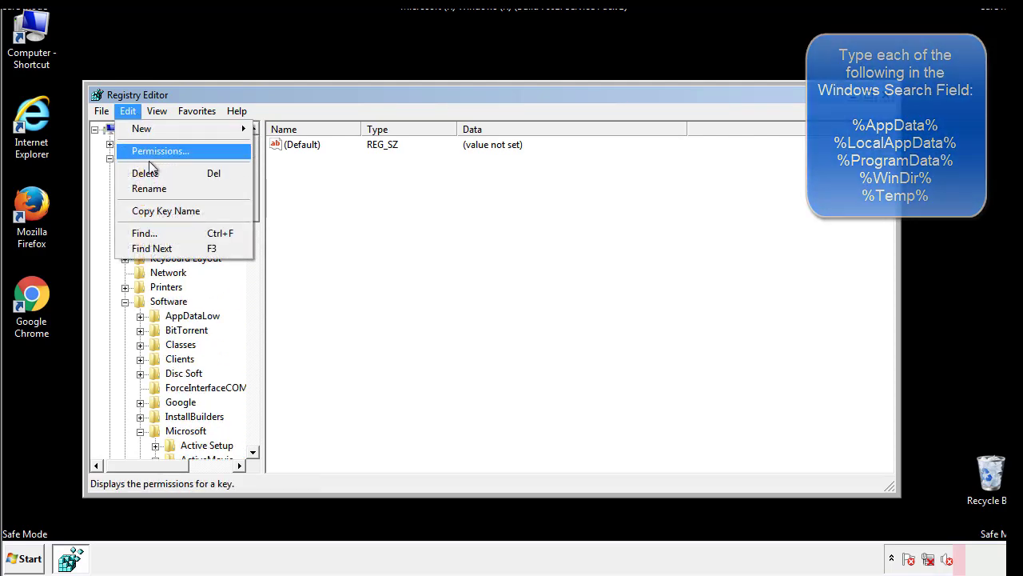
{"action": "left_click", "coordinate": [144, 233]}
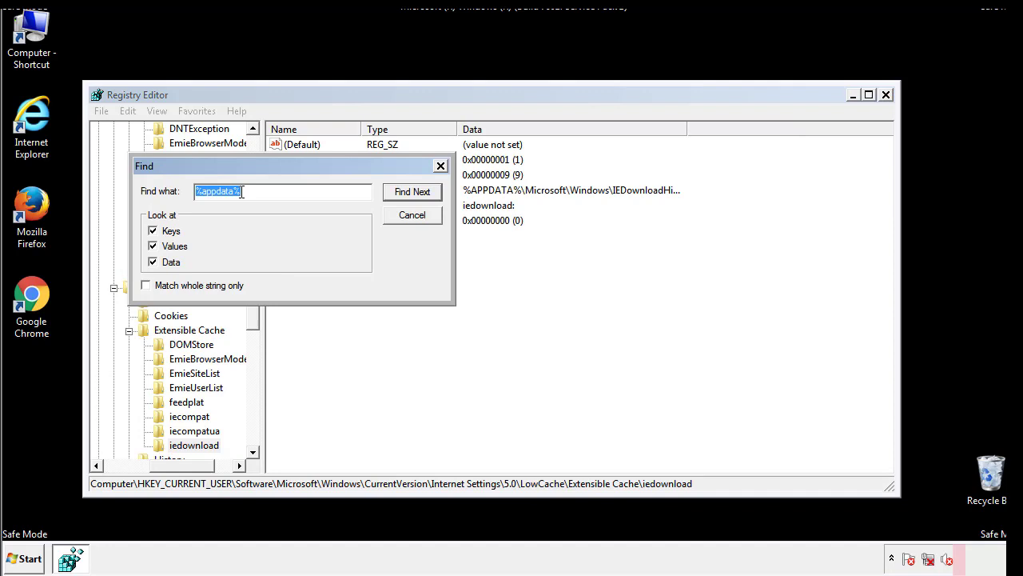
{"action": "type", "text": "%temp%"}
{"action": "key", "text": "Return"}
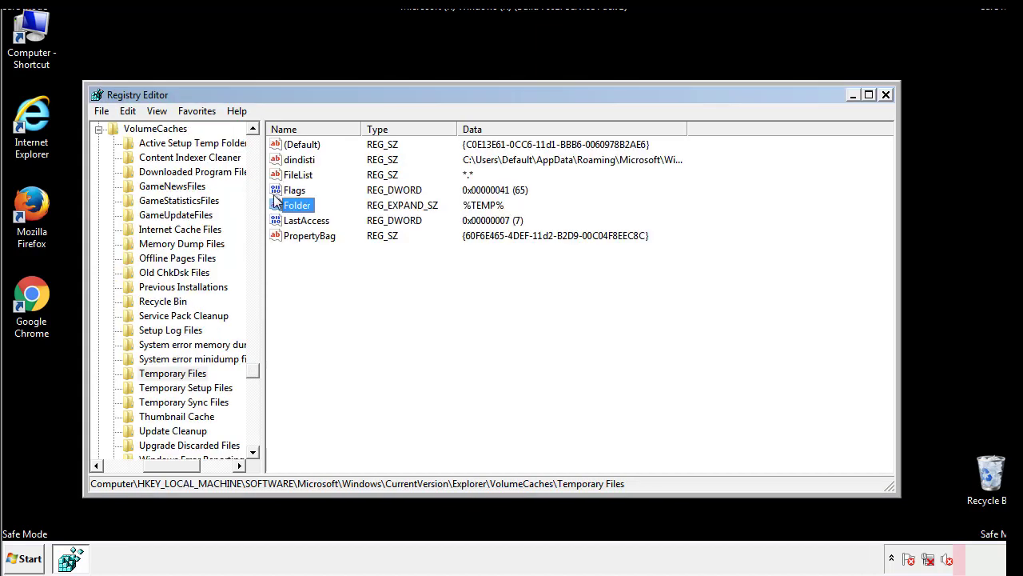
Select and delete all Temporary Files values, including dindisti, leaving only (Default)
{"action": "left_click", "coordinate": [422, 280]}
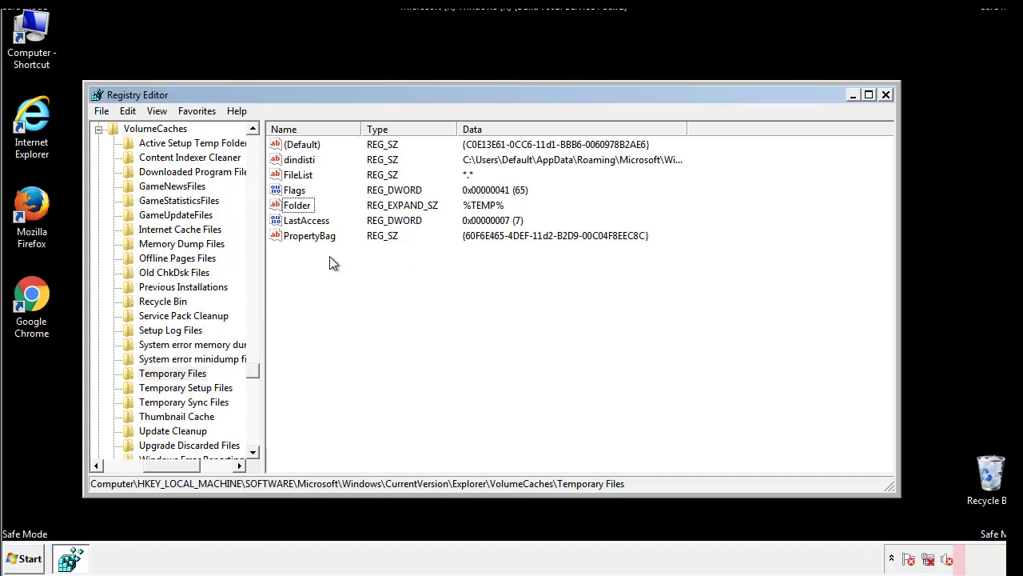
{"action": "left_click_drag", "start_coordinate": [327, 254], "coordinate": [290, 146]}
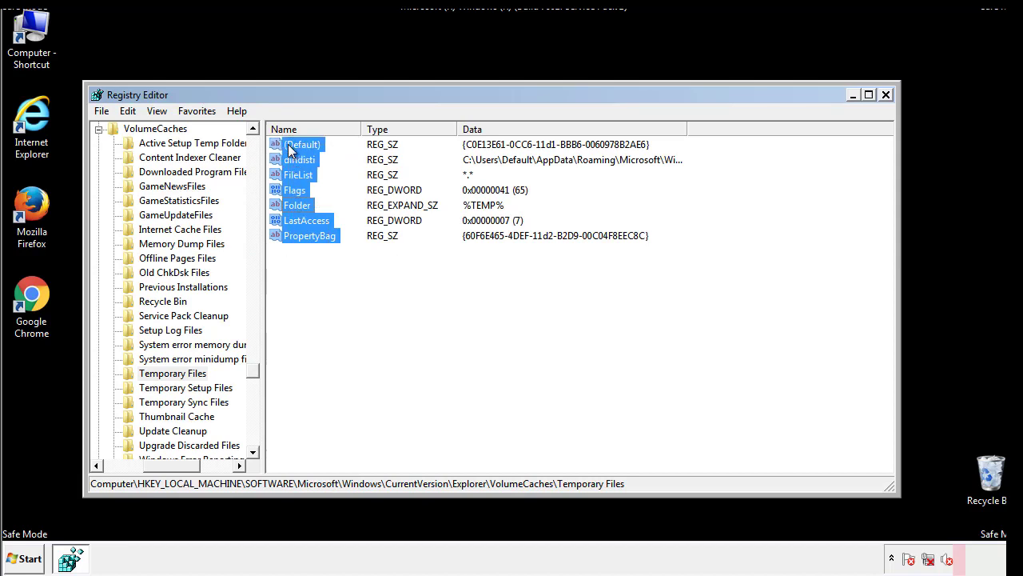
{"action": "right_click", "coordinate": [290, 148]}
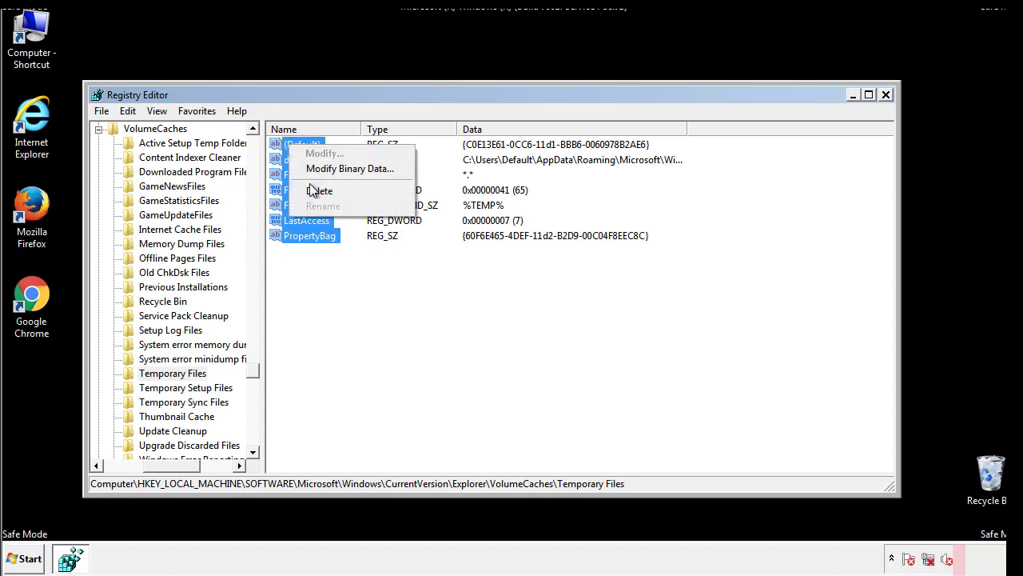
{"action": "left_click", "coordinate": [312, 191]}
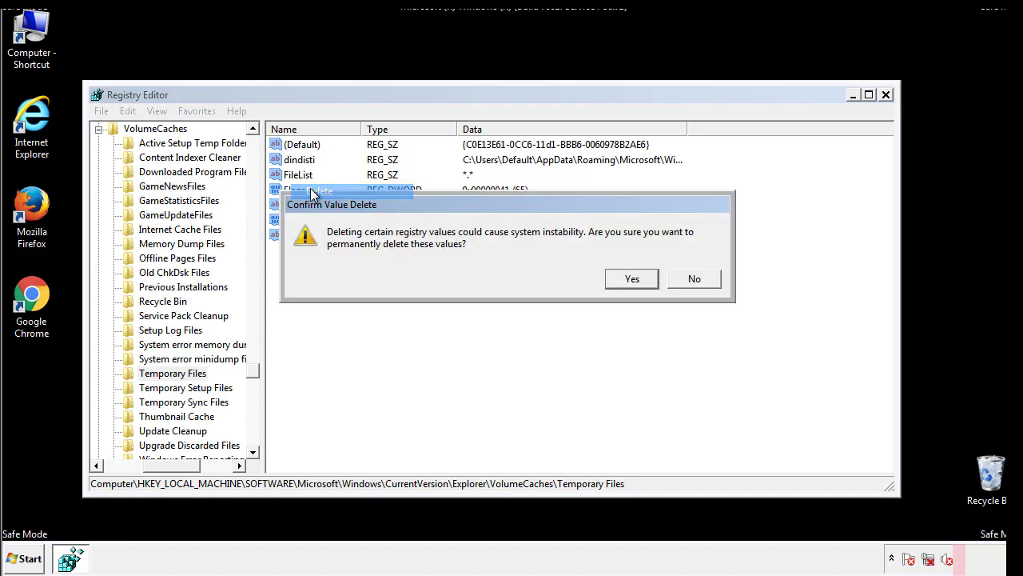
{"action": "left_click", "coordinate": [631, 278]}
{"action": "left_click", "coordinate": [357, 197]}
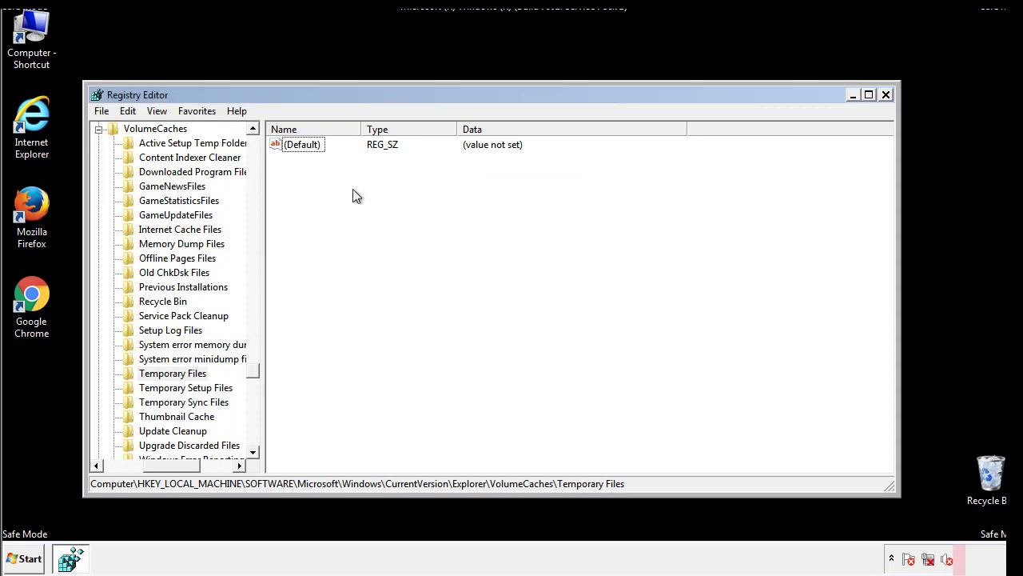
Close Registry Editor and launch msconfig from Start search
{"action": "left_click", "coordinate": [887, 95]}
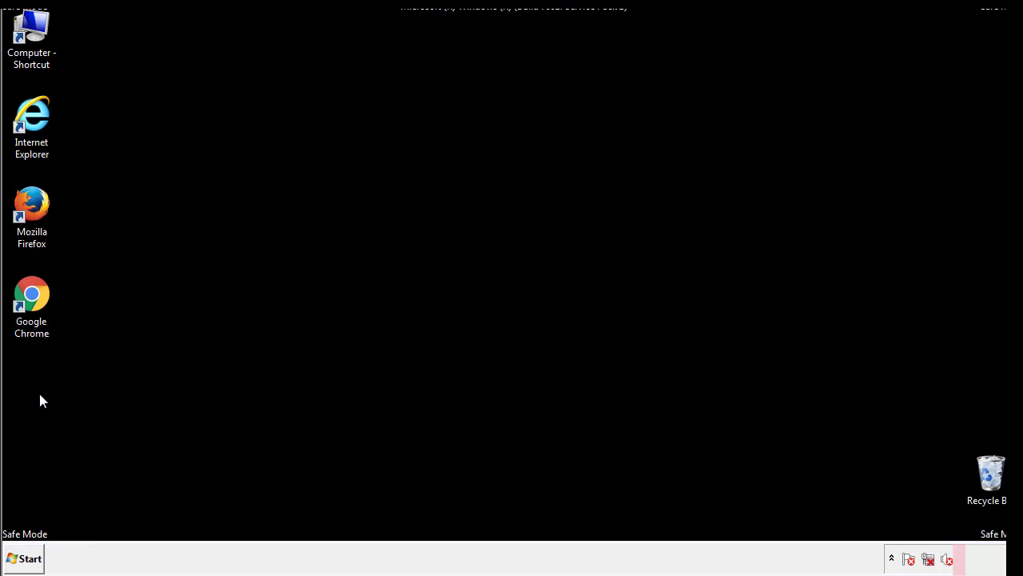
{"action": "left_click", "coordinate": [19, 561]}
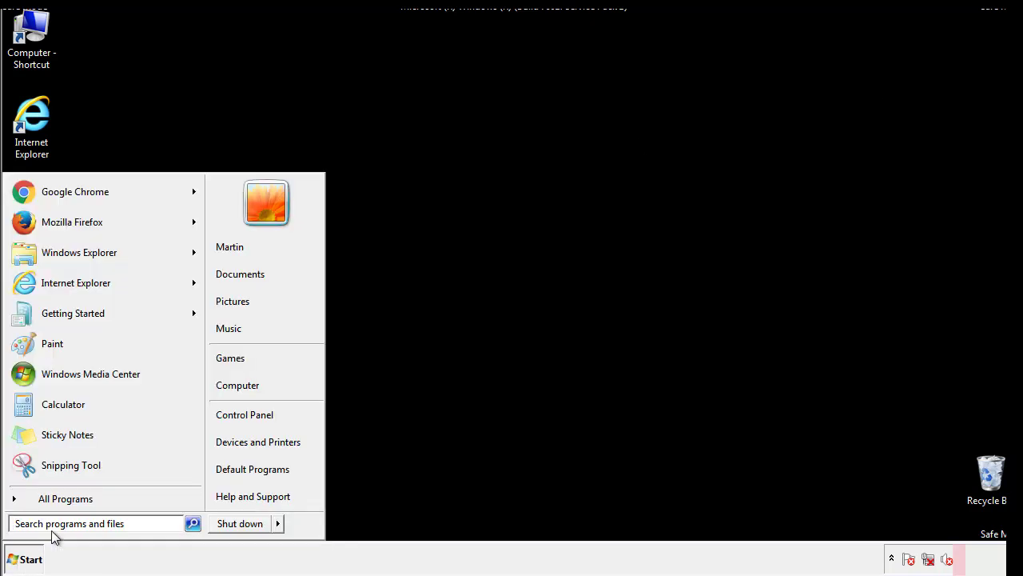
{"action": "type", "text": "mscon"}
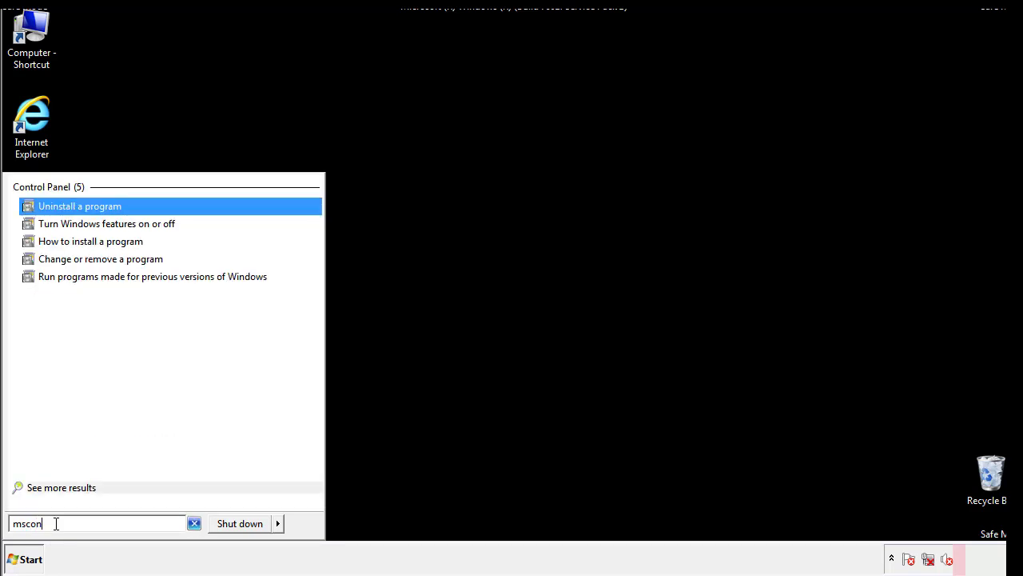
{"action": "type", "text": "figg"}
{"action": "key", "text": "BackSpace"}
{"action": "key", "text": "BackSpace"}
{"action": "key", "text": "BackSpace"}
{"action": "type", "text": "ig"}
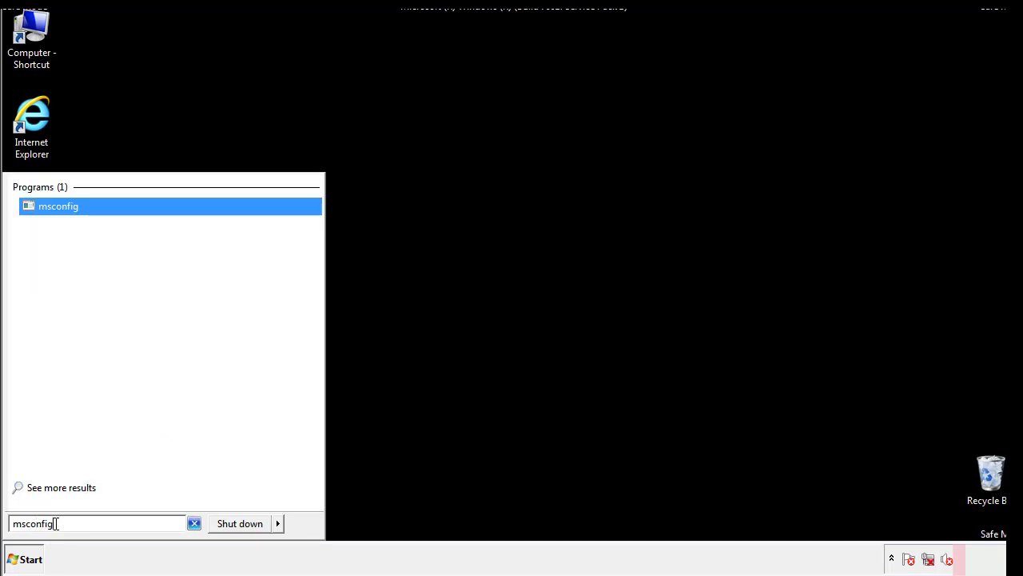
{"action": "key", "text": "Return"}
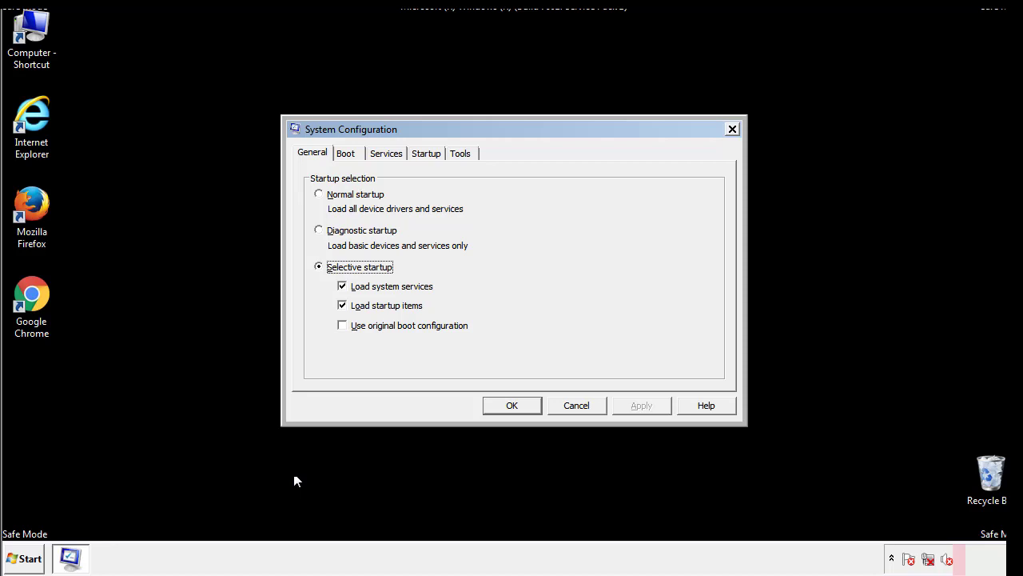
Uncheck Safe boot, apply and save the change, and restart Windows
{"action": "left_click", "coordinate": [350, 154]}
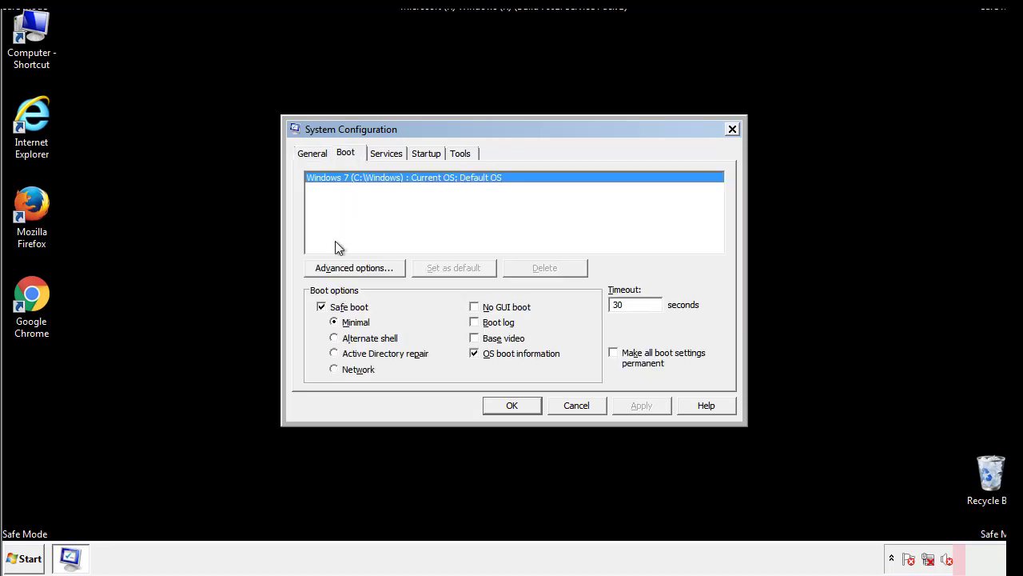
{"action": "left_click", "coordinate": [324, 309]}
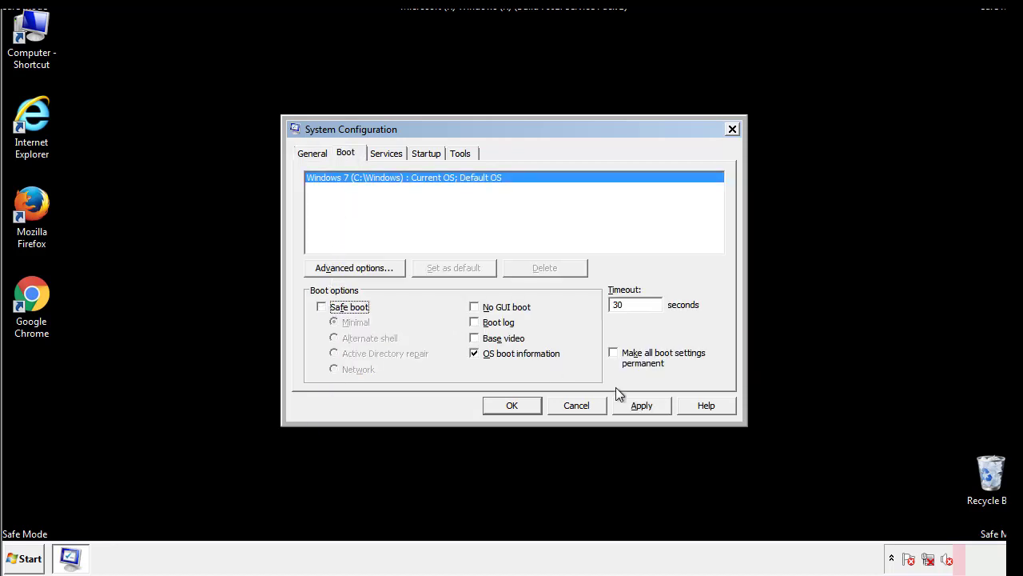
{"action": "left_click", "coordinate": [644, 405]}
{"action": "left_click", "coordinate": [512, 406]}
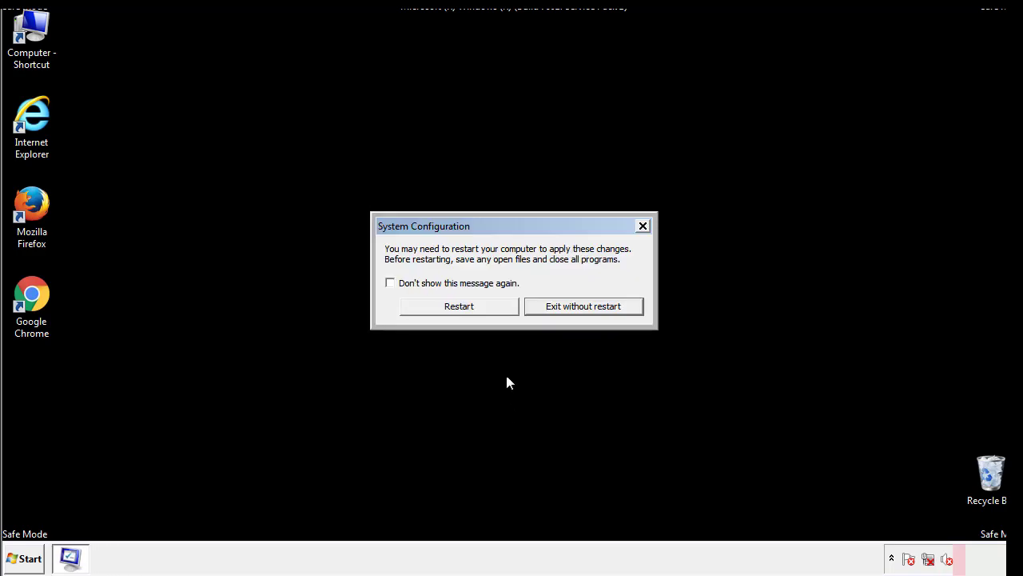
{"action": "left_click", "coordinate": [474, 311]}
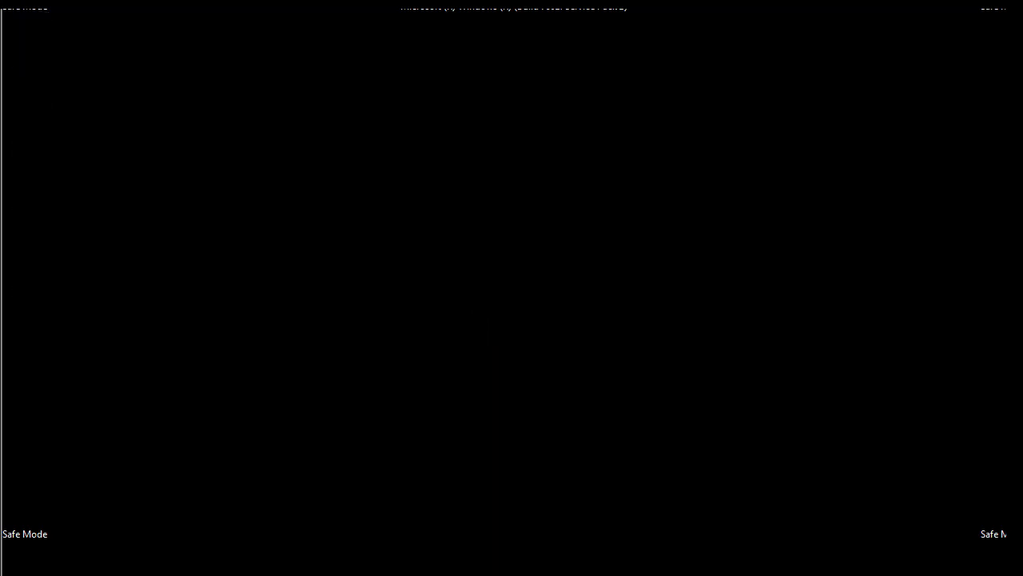